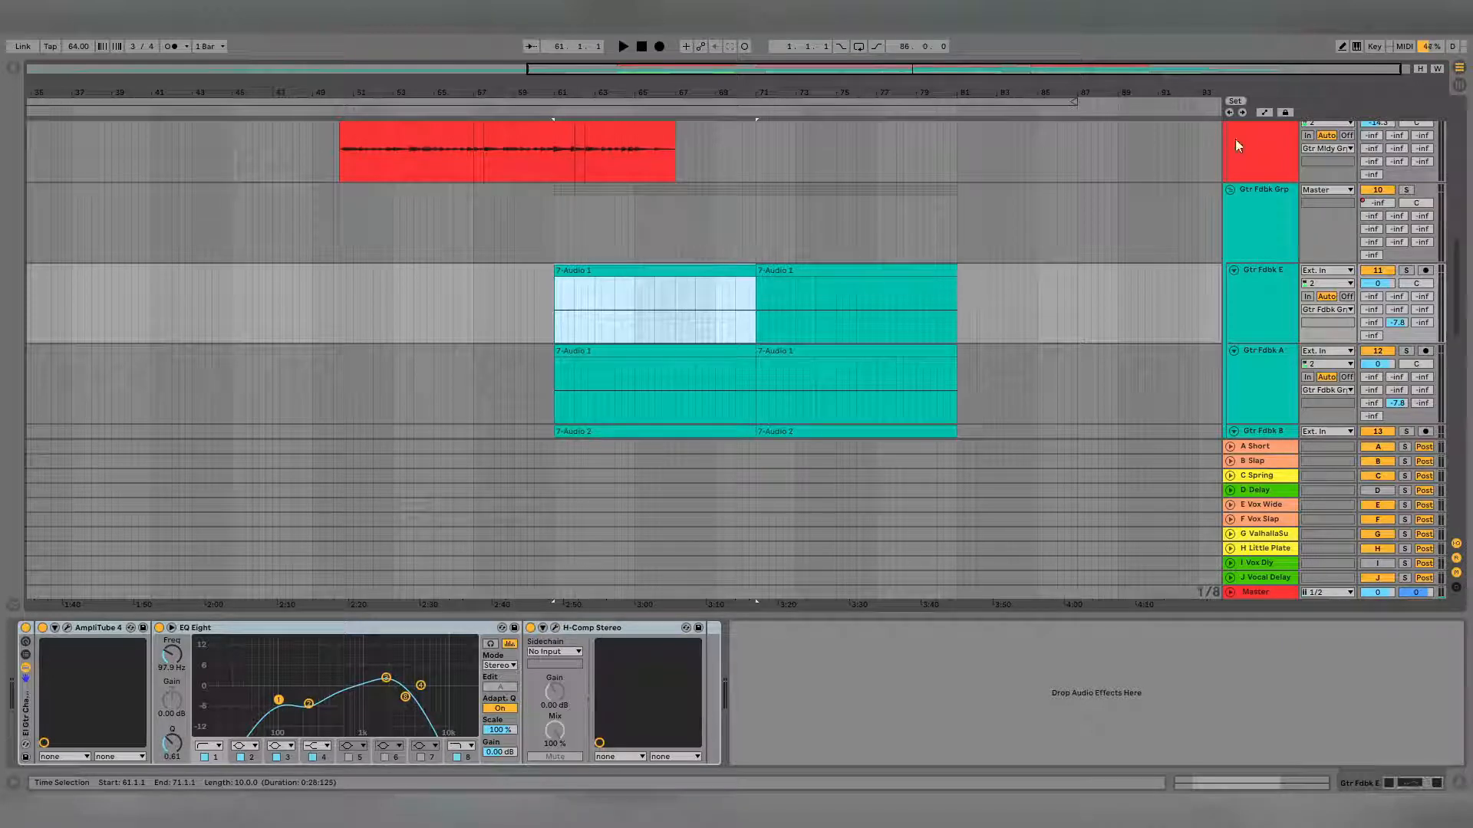
- Show the automation lanes and play back the Gtr Fdbk Grp volume fade-in from around bar 65
click(1265, 112)
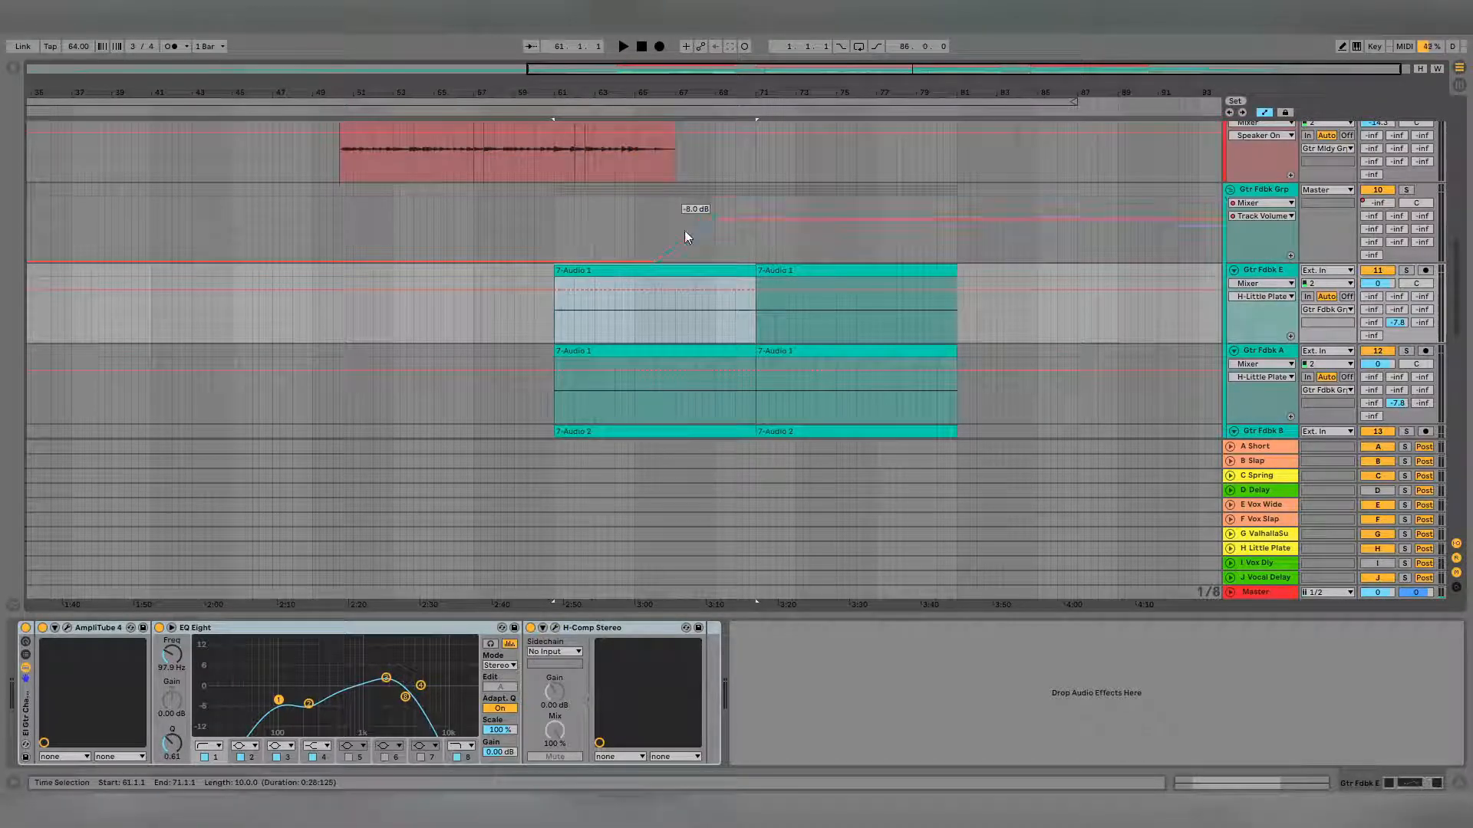
click(652, 204)
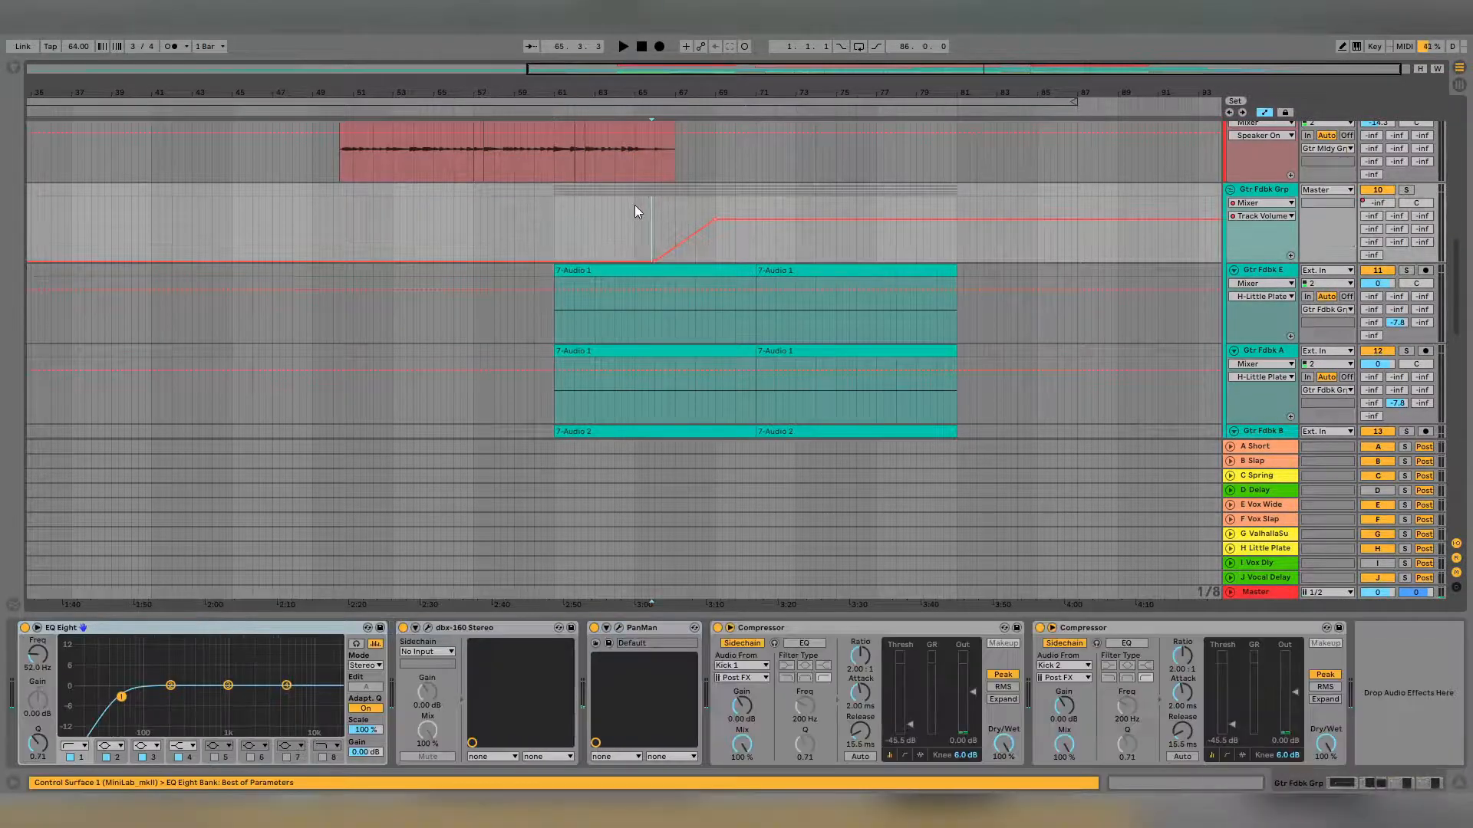
key(space)
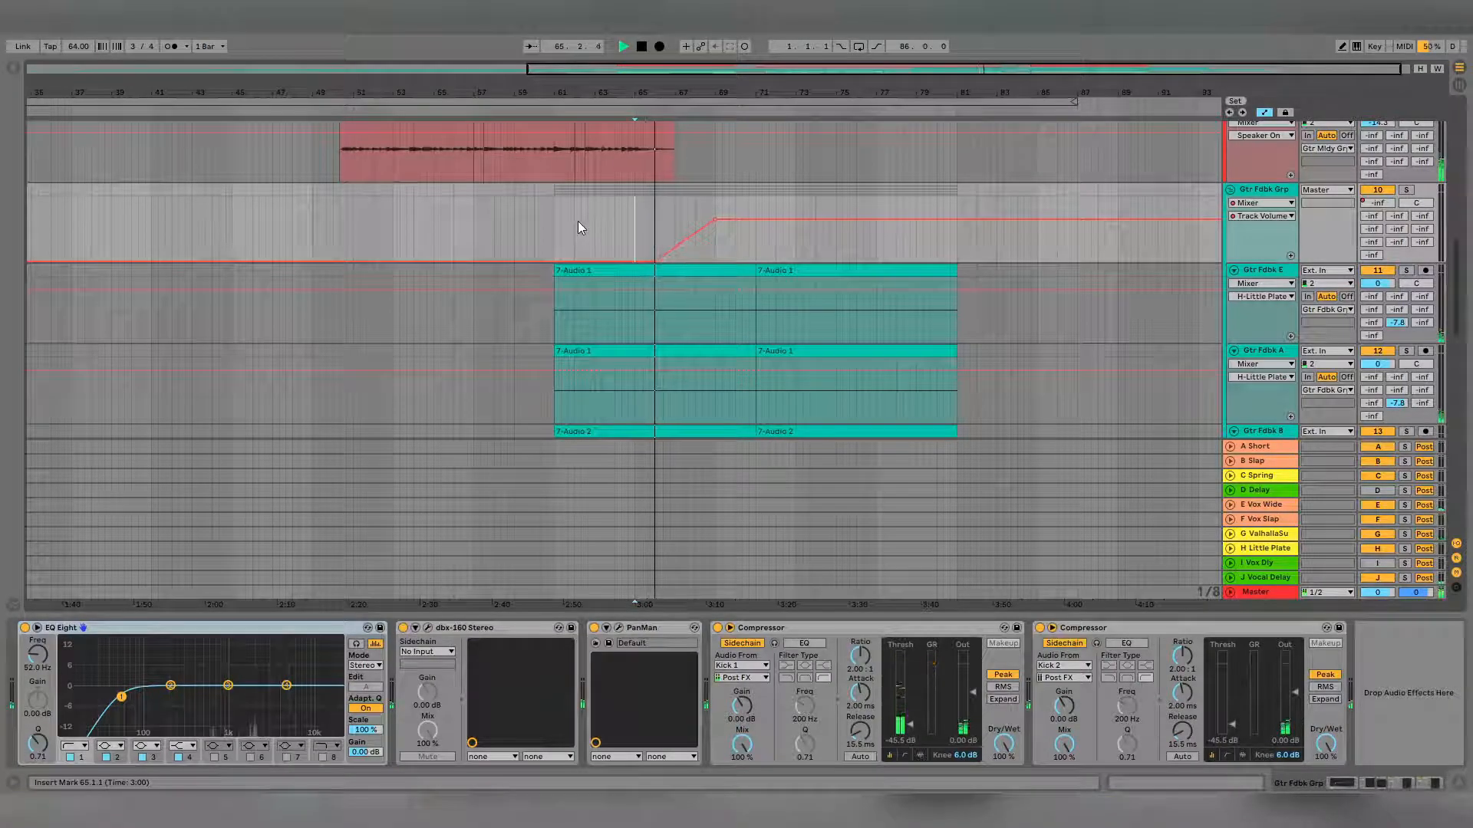
scroll(624, 231, up, 5)
scroll(1039, 254, right, 3)
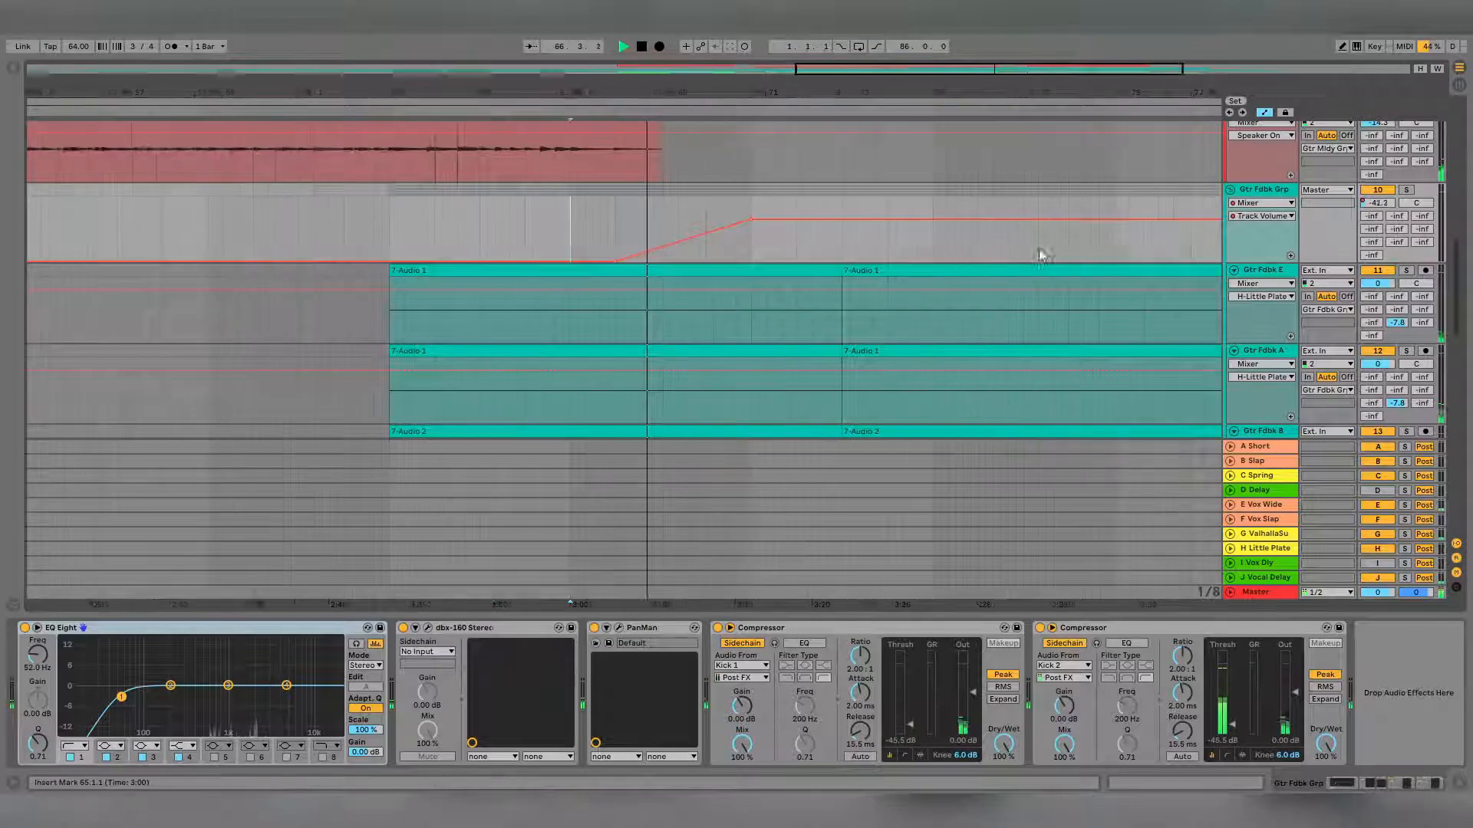
scroll(1038, 263, right, 1)
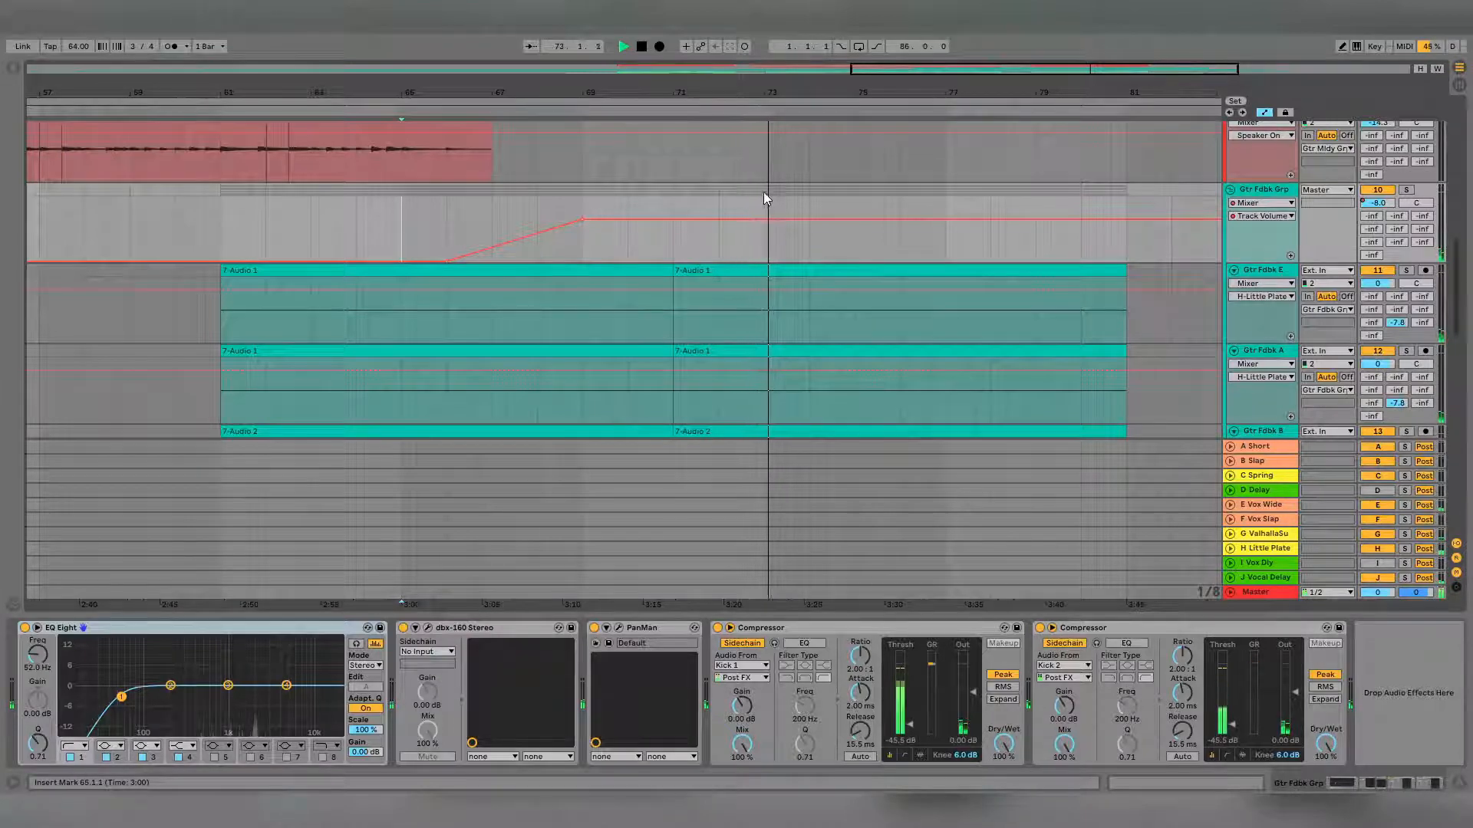
key(space)
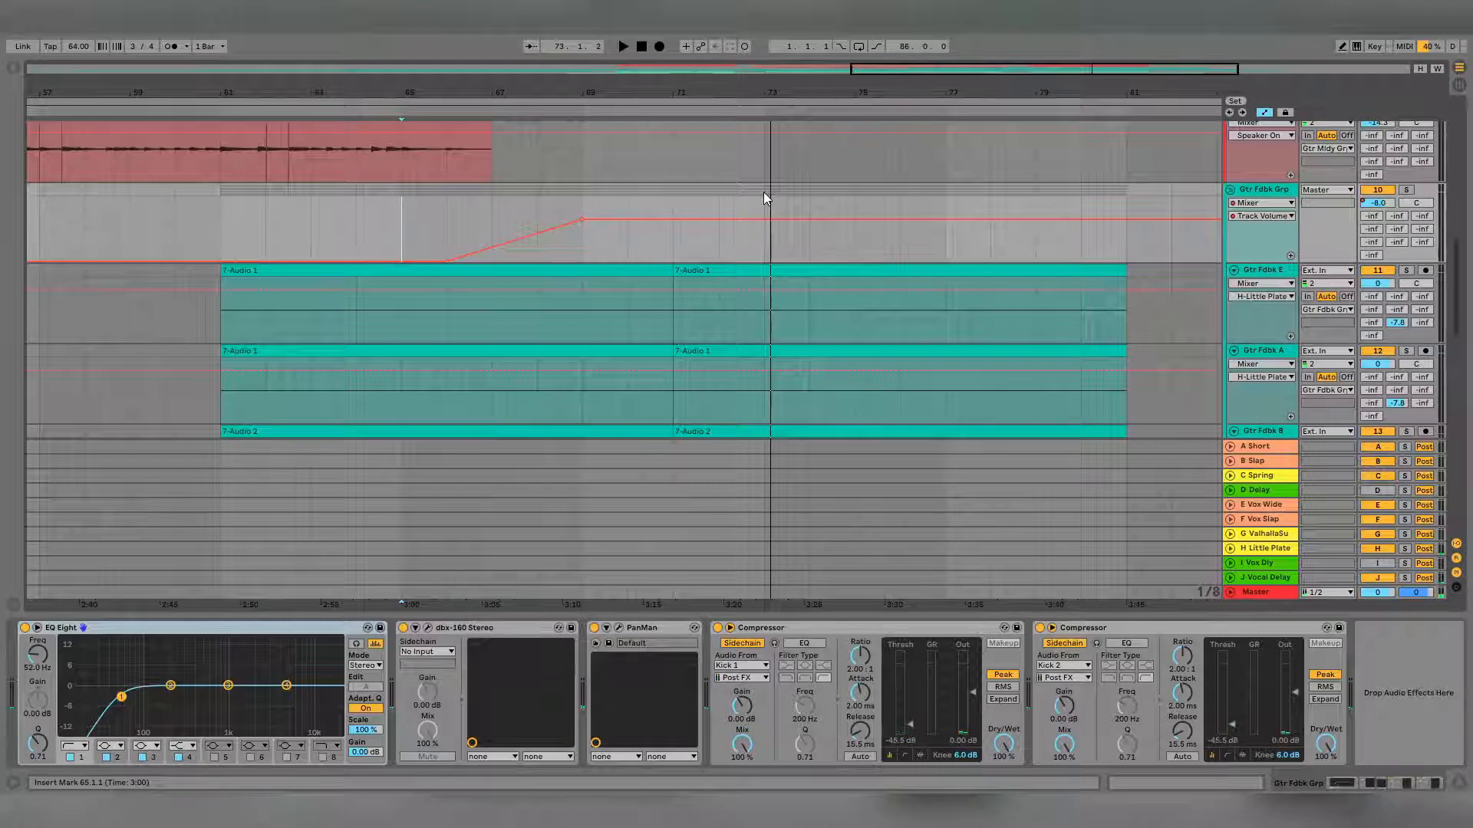
- Inspect the Stomp A pedals and Rack A effects in AmpliTube 4 on the Gtr Fdbk E track
scroll(920, 299, down, 2)
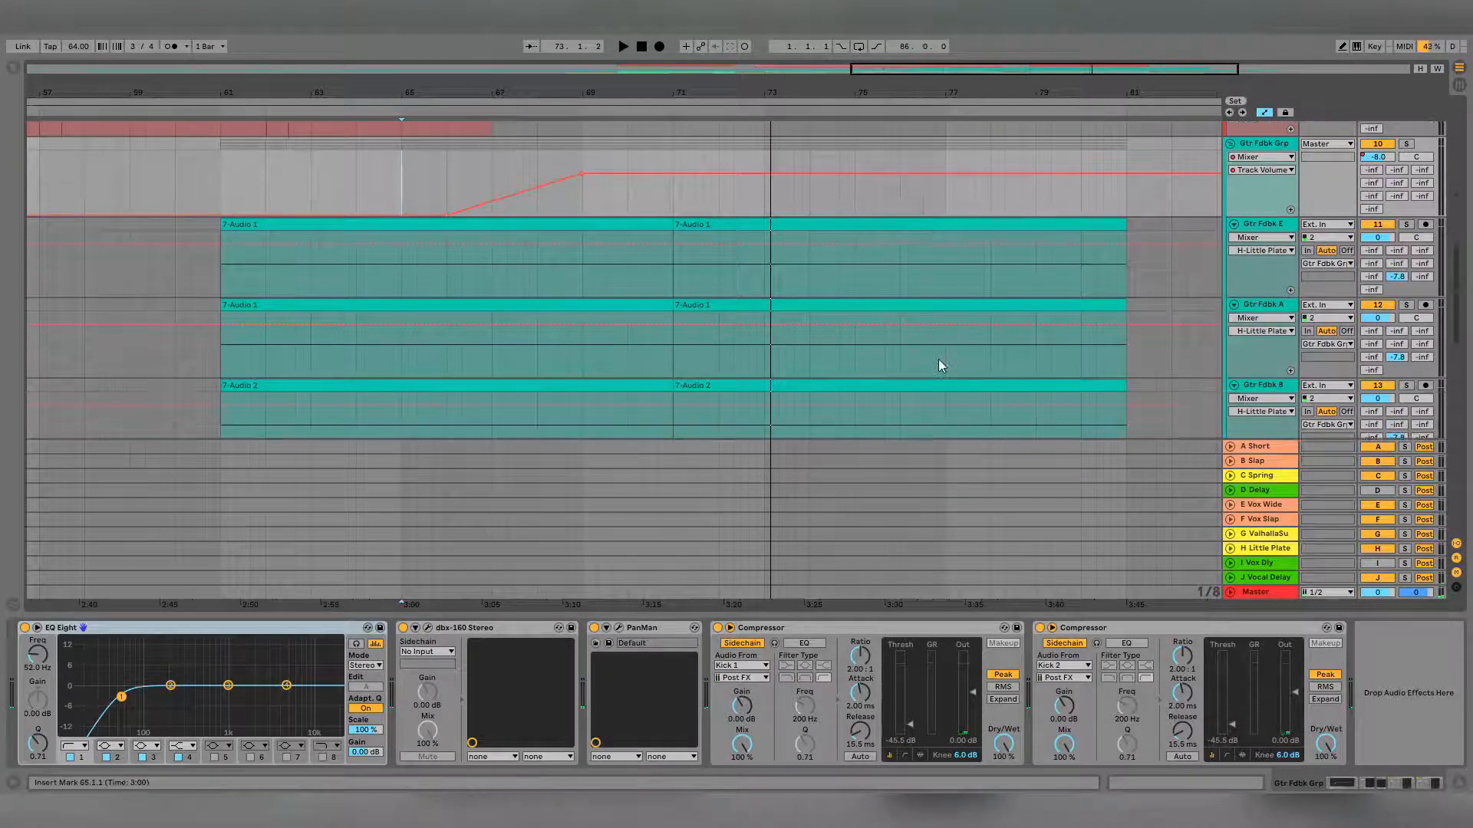
scroll(1331, 148, down, 1)
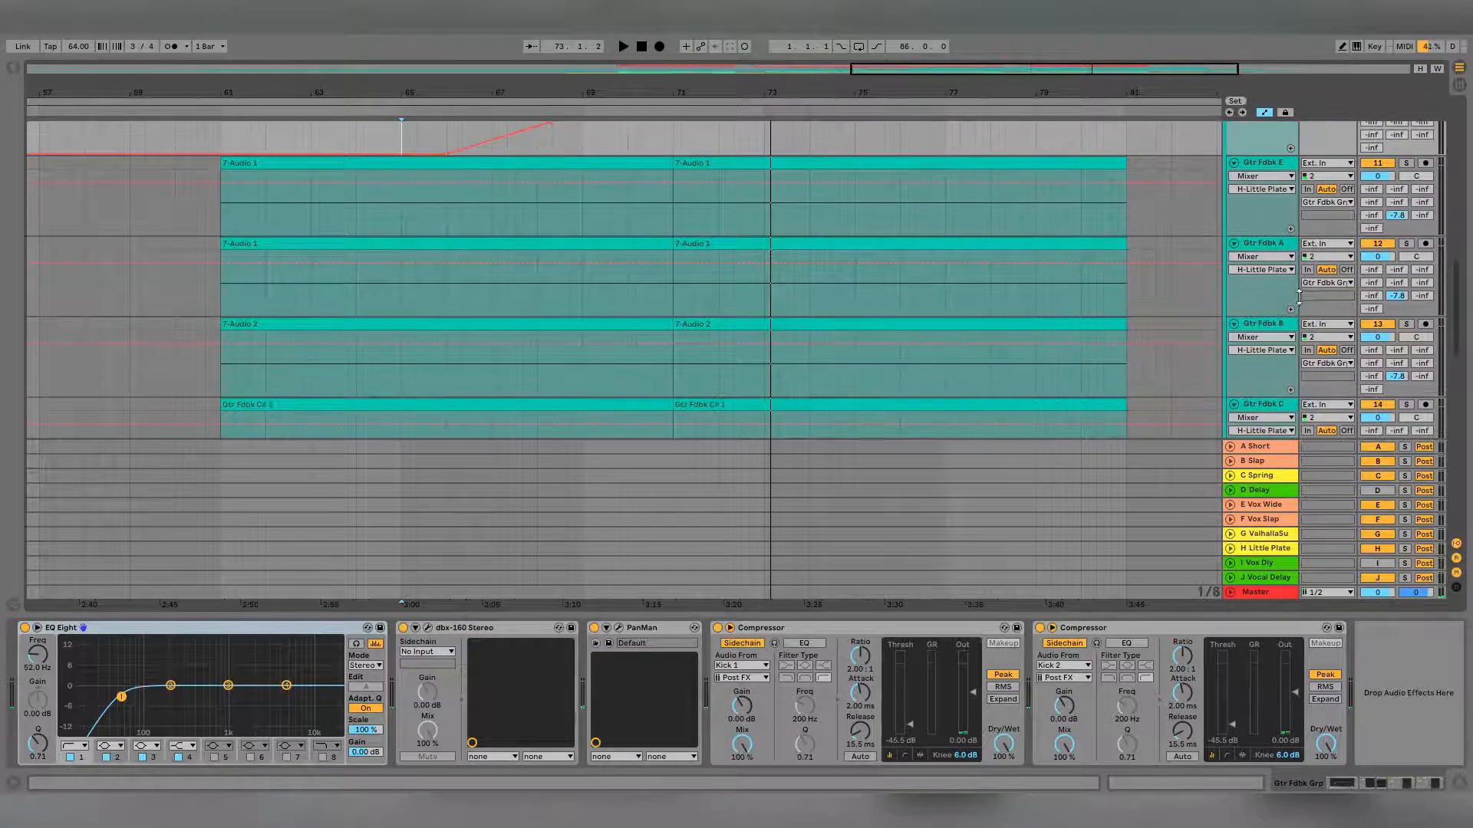
scroll(1270, 376, down, 2)
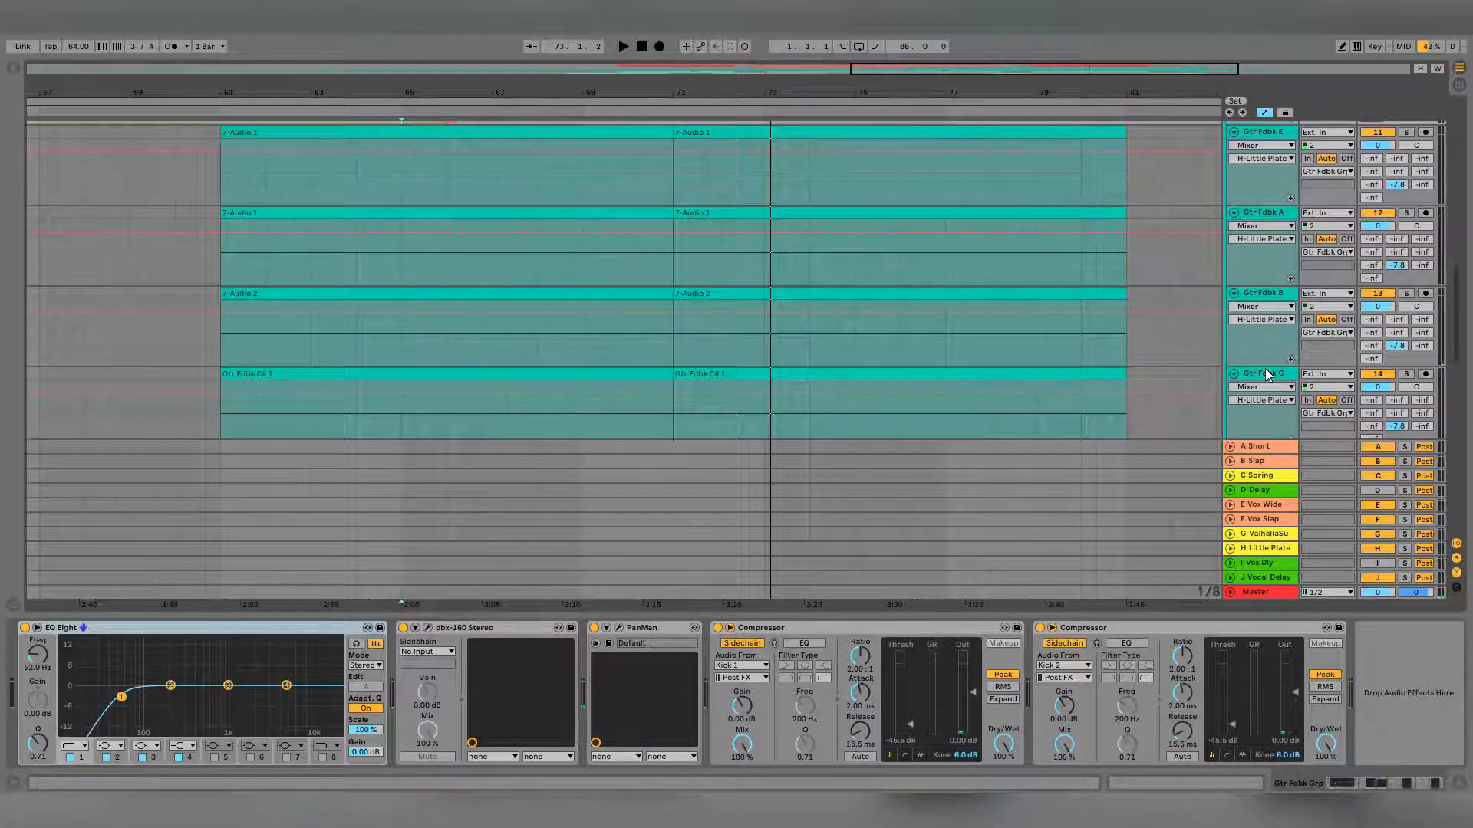
scroll(1285, 233, up, 1)
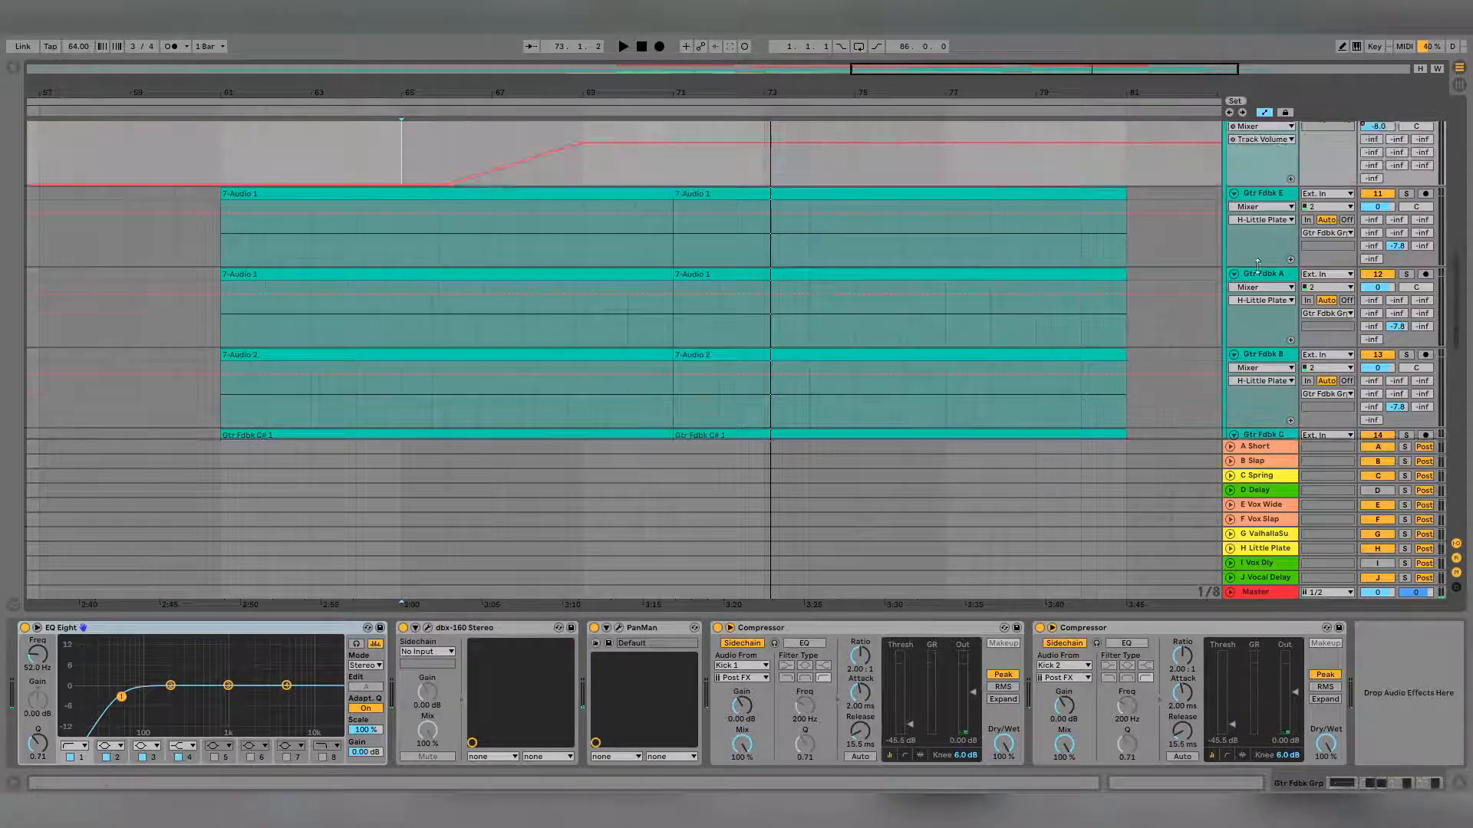
click(1283, 196)
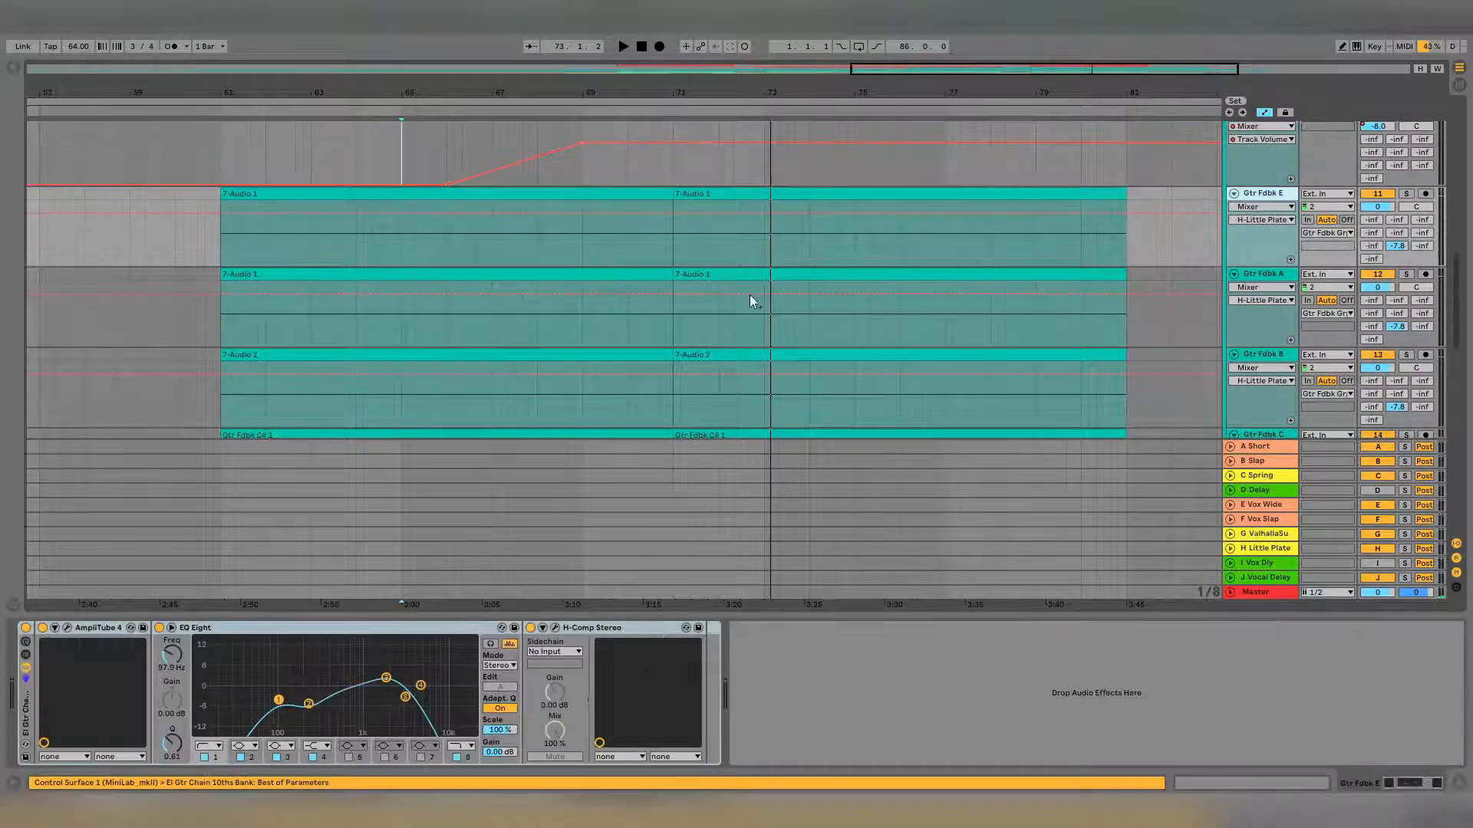
click(69, 628)
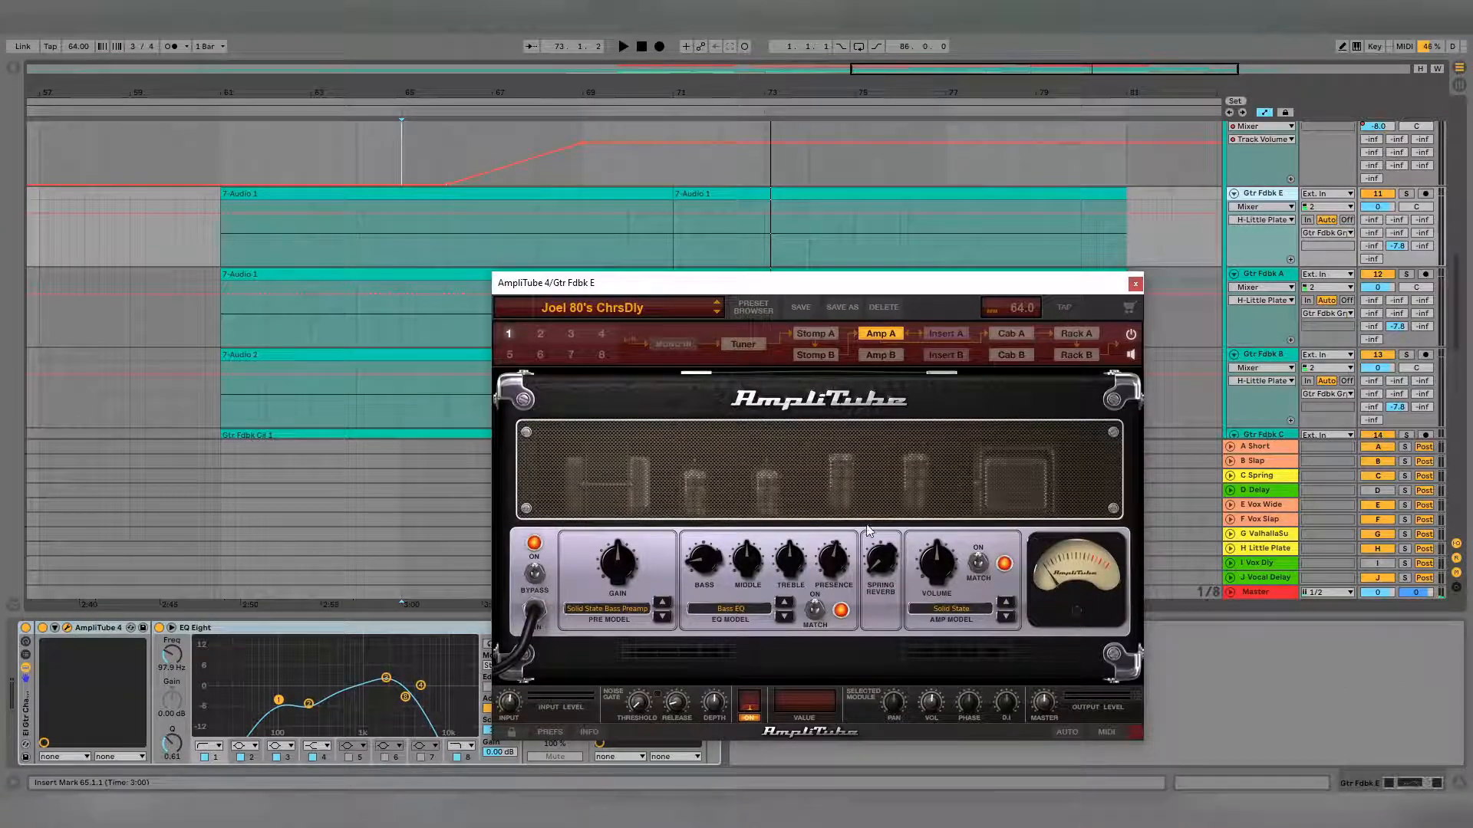
click(816, 336)
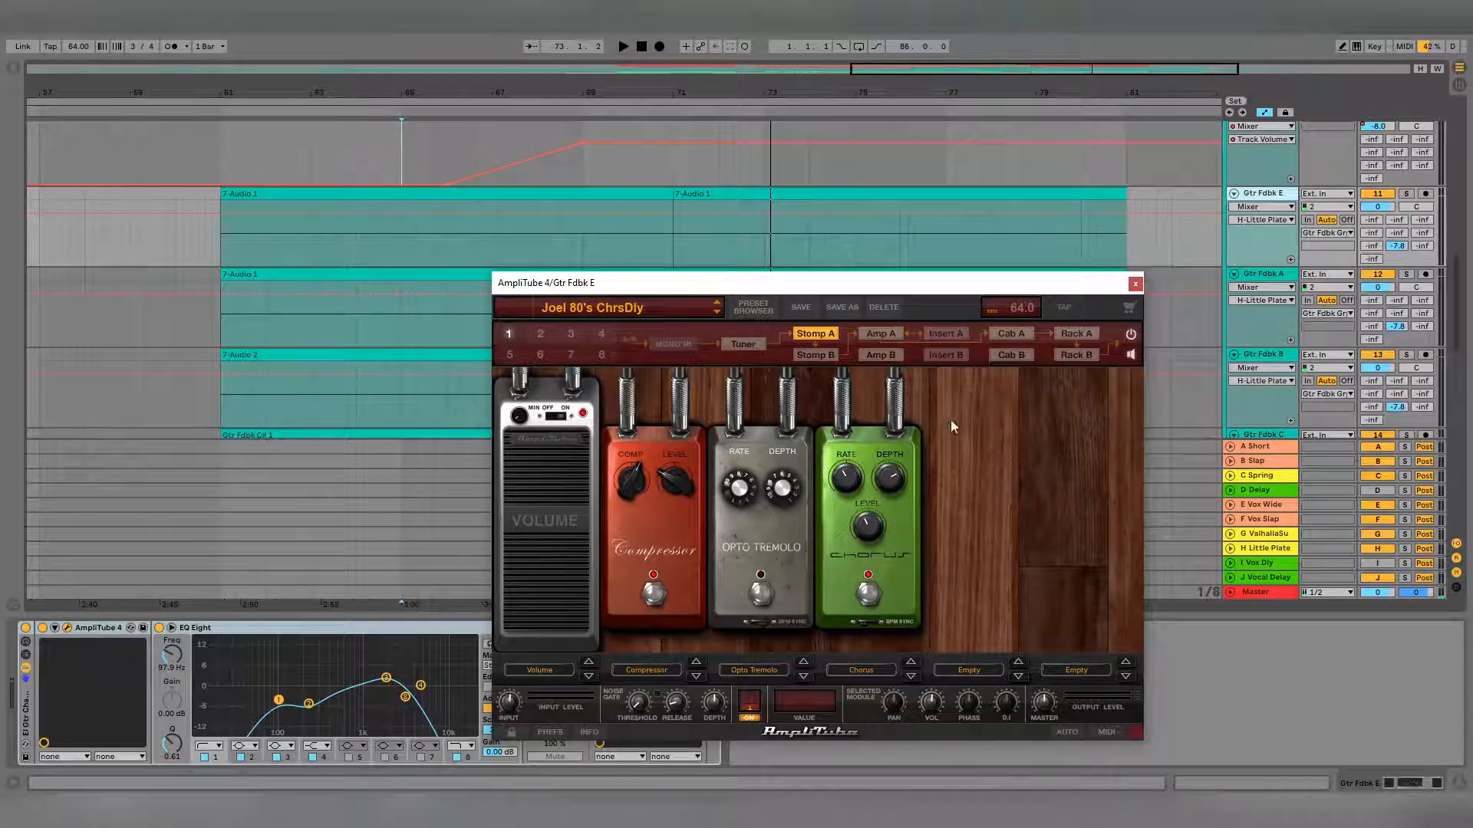
click(1073, 334)
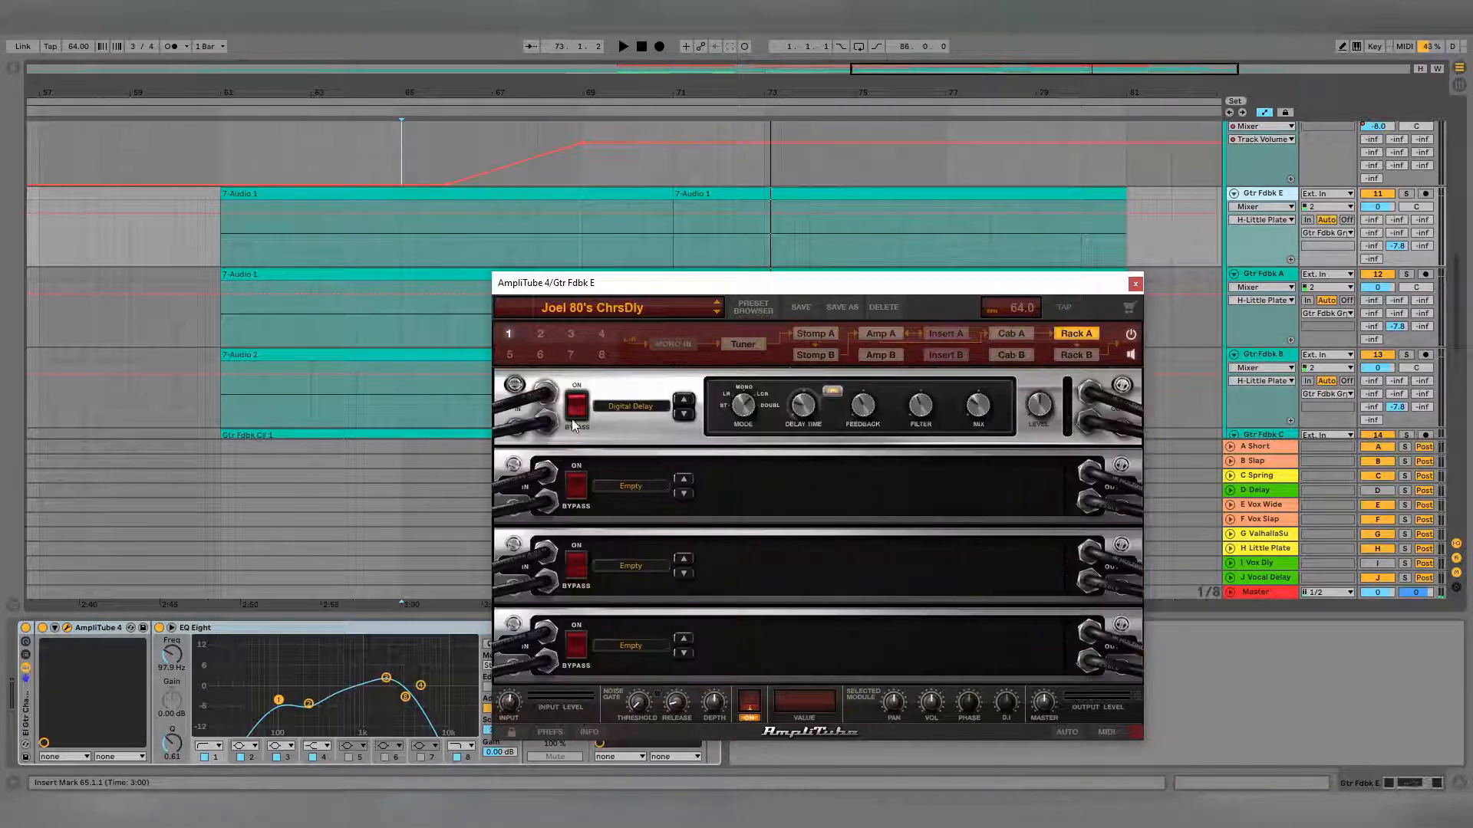
click(1134, 284)
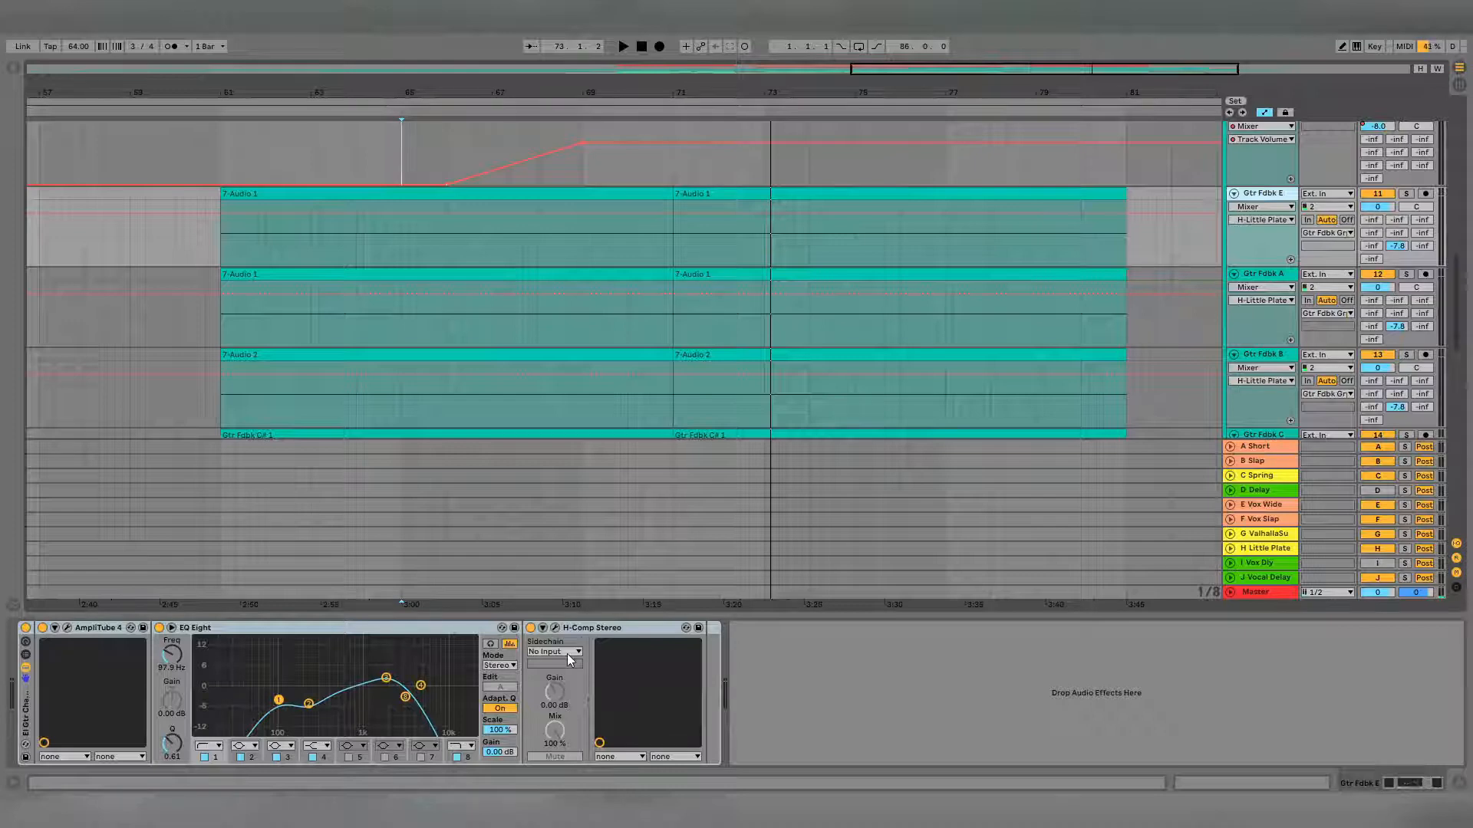
- Examine the H-Comp Stereo compressor settings on the Gtr Fdbk E track, closing the plug-in window when done
click(586, 629)
click(556, 628)
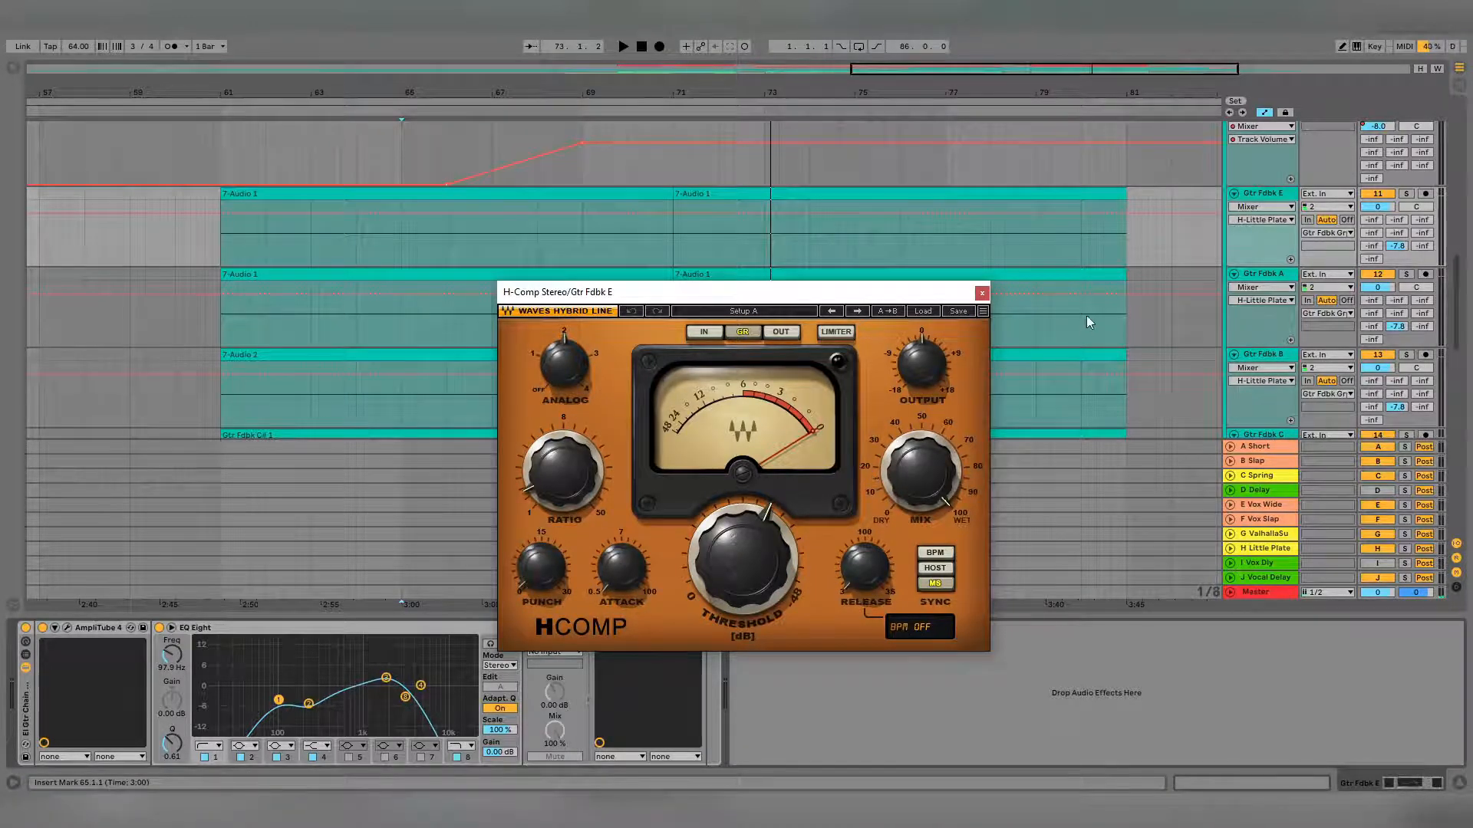
click(982, 293)
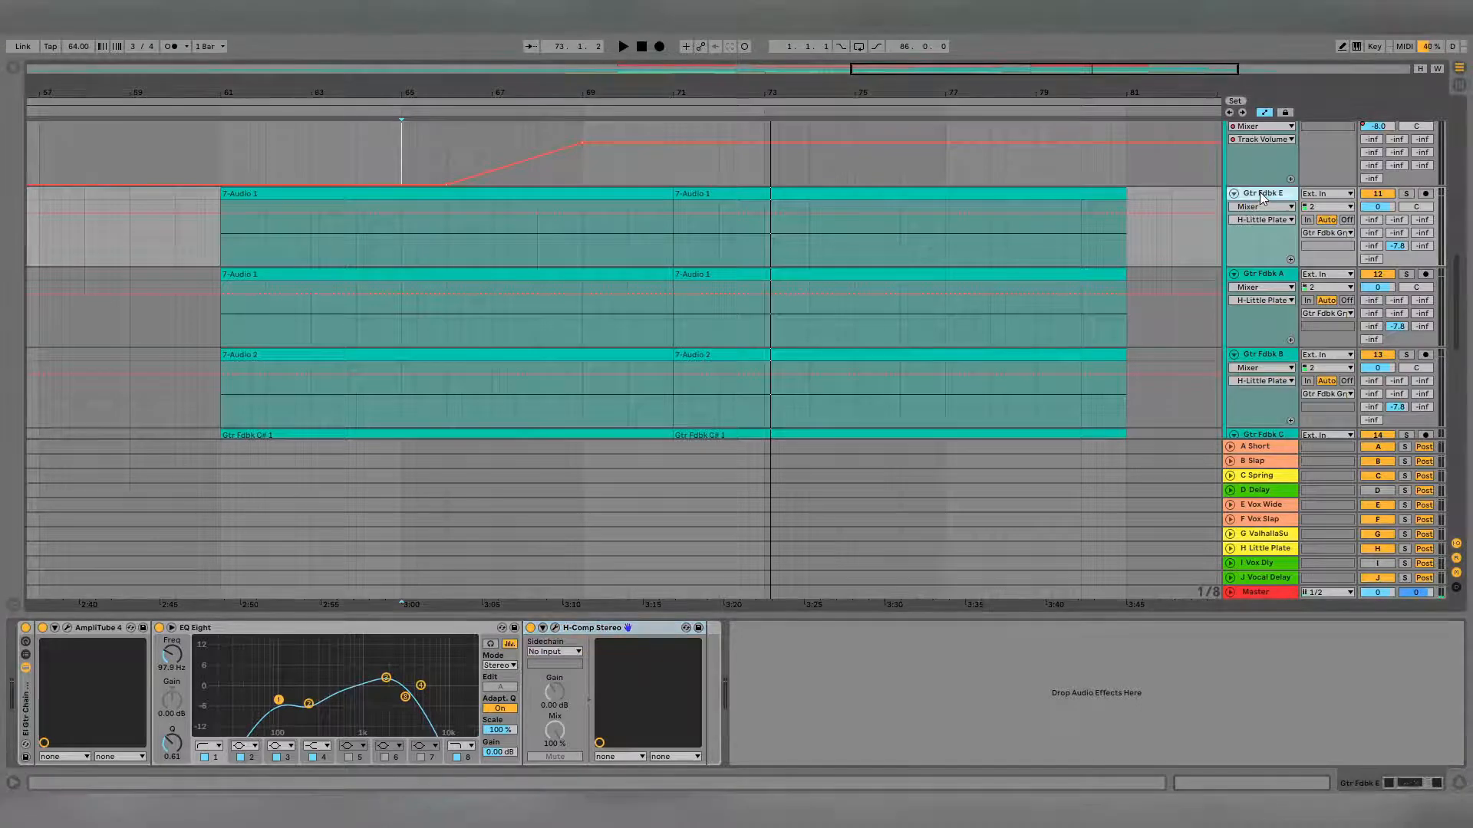
- Check the effect chains on the Gtr Fdbk A, Gtr Fdbk B and Gtr Fdbk C tracks
click(1274, 276)
scroll(1274, 276, down, 1)
click(1268, 324)
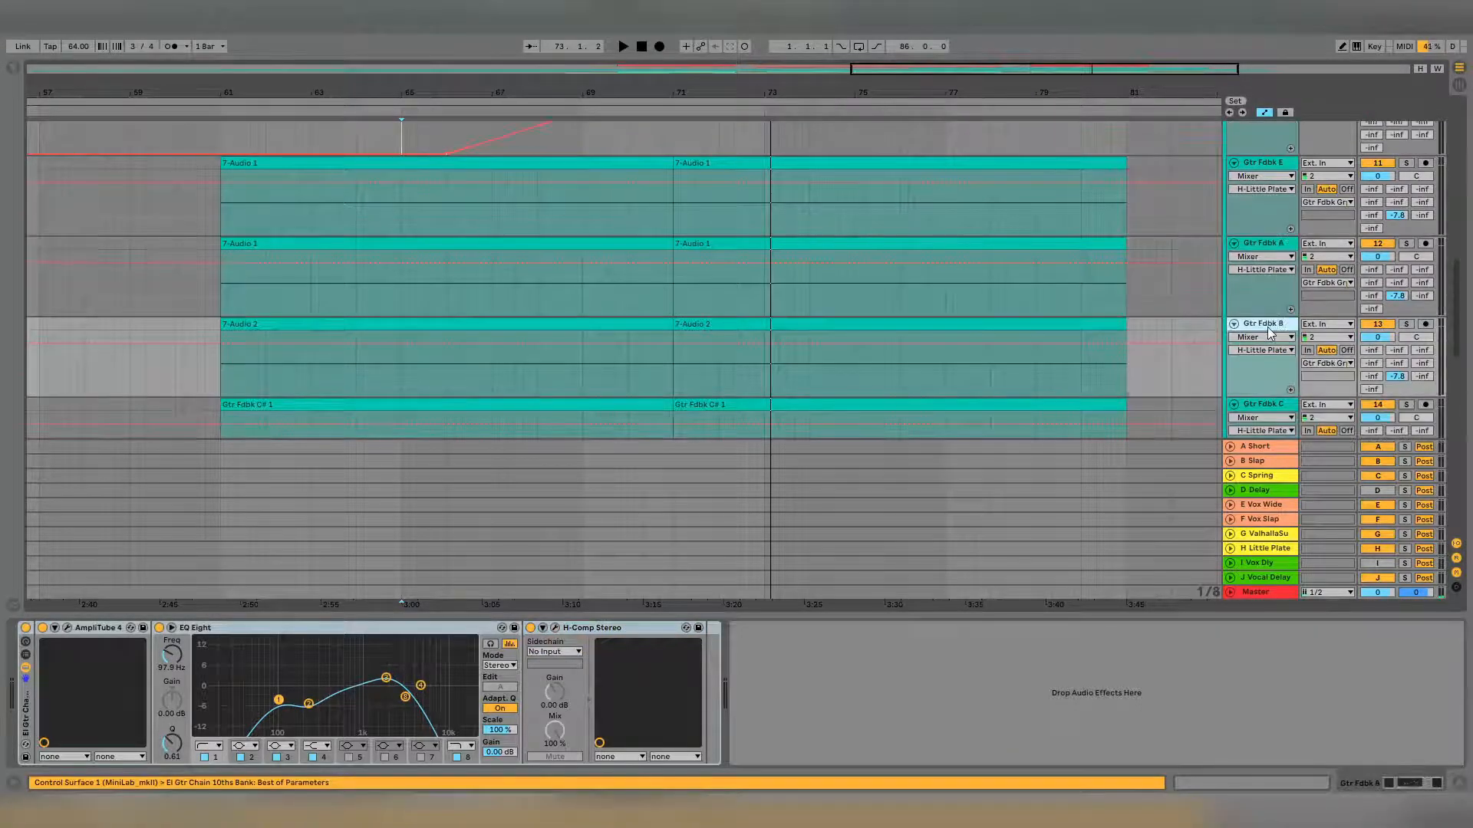
scroll(1264, 318, down, 2)
click(1261, 358)
scroll(1262, 358, up, 2)
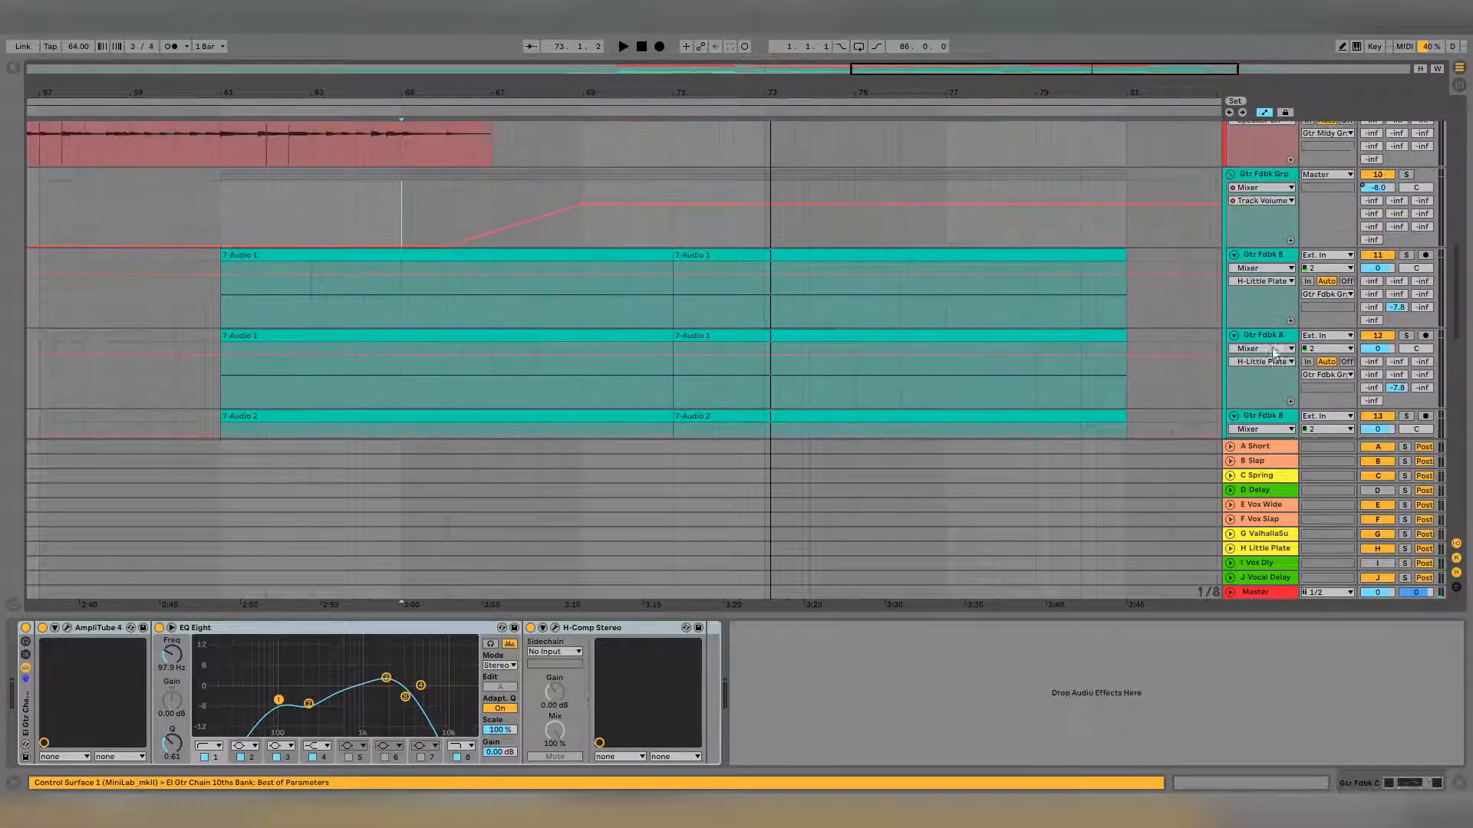
- Solo the Gtr Fdbk E track and audition its second clip from bar 71
click(1406, 259)
click(836, 253)
key(space)
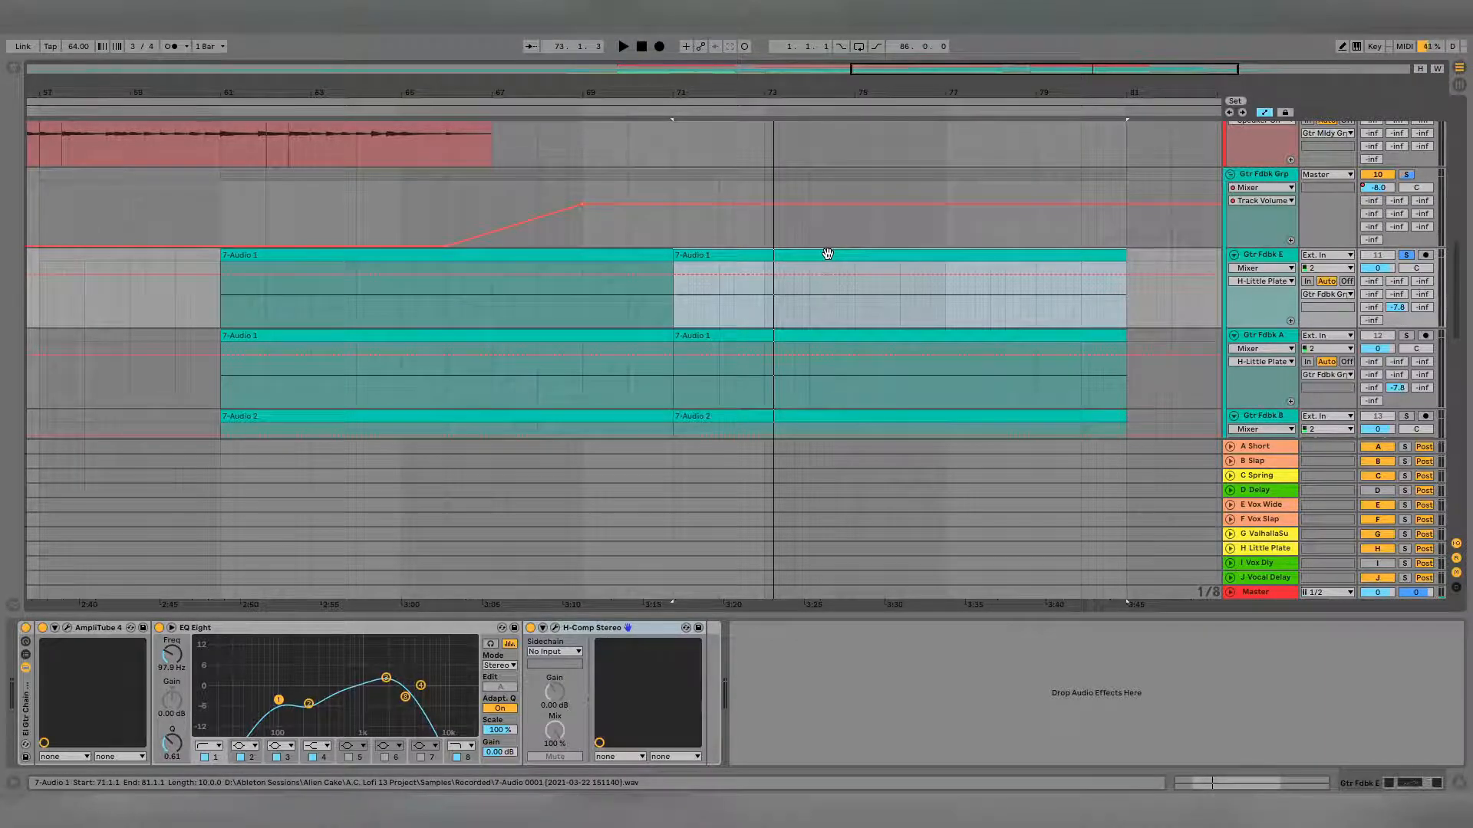
- Solo the Gtr Fdbk A track and listen to it from bar 71
click(1406, 335)
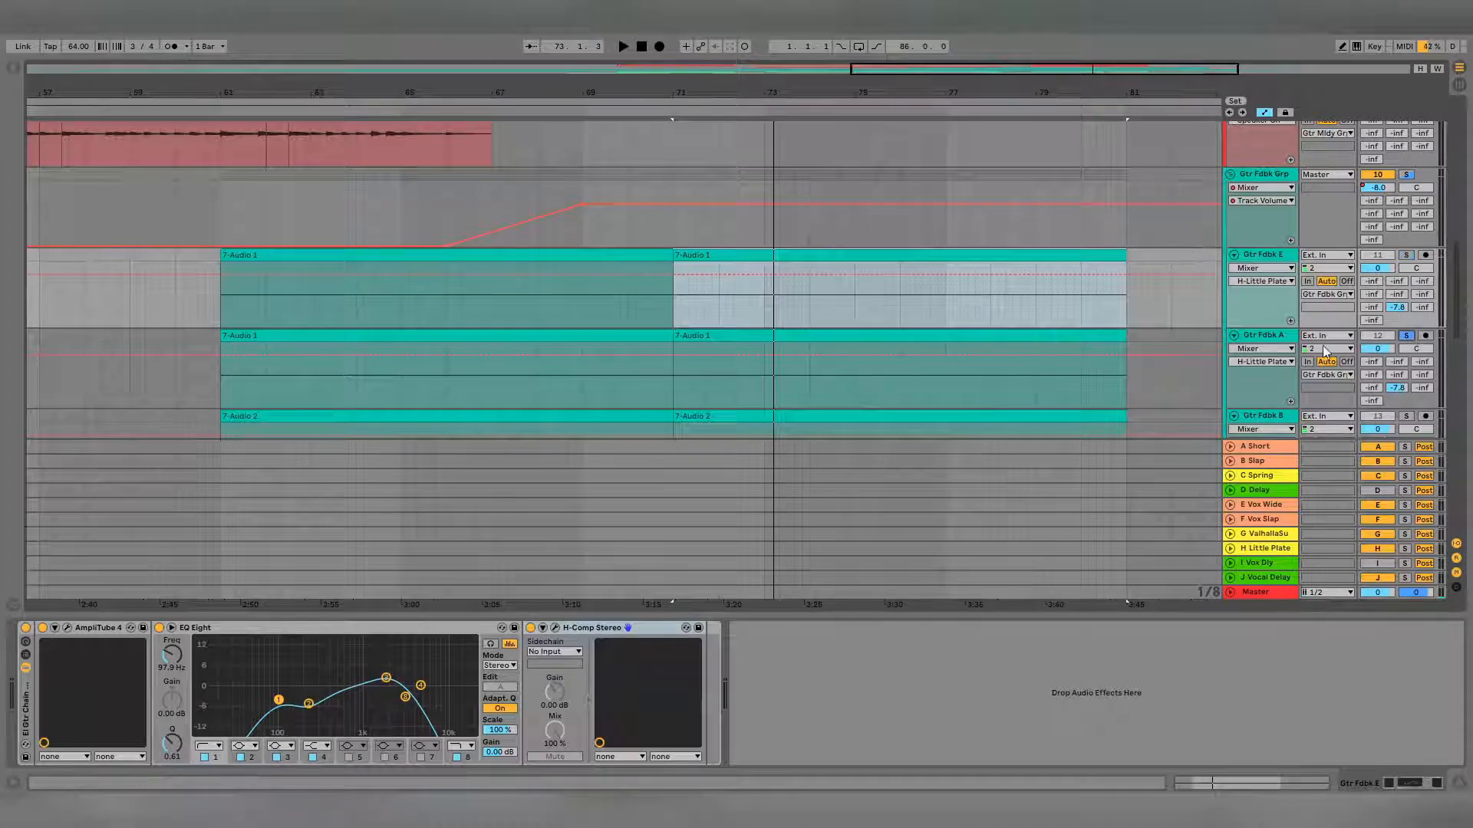
click(1269, 336)
key(space)
scroll(1269, 337, down, 2)
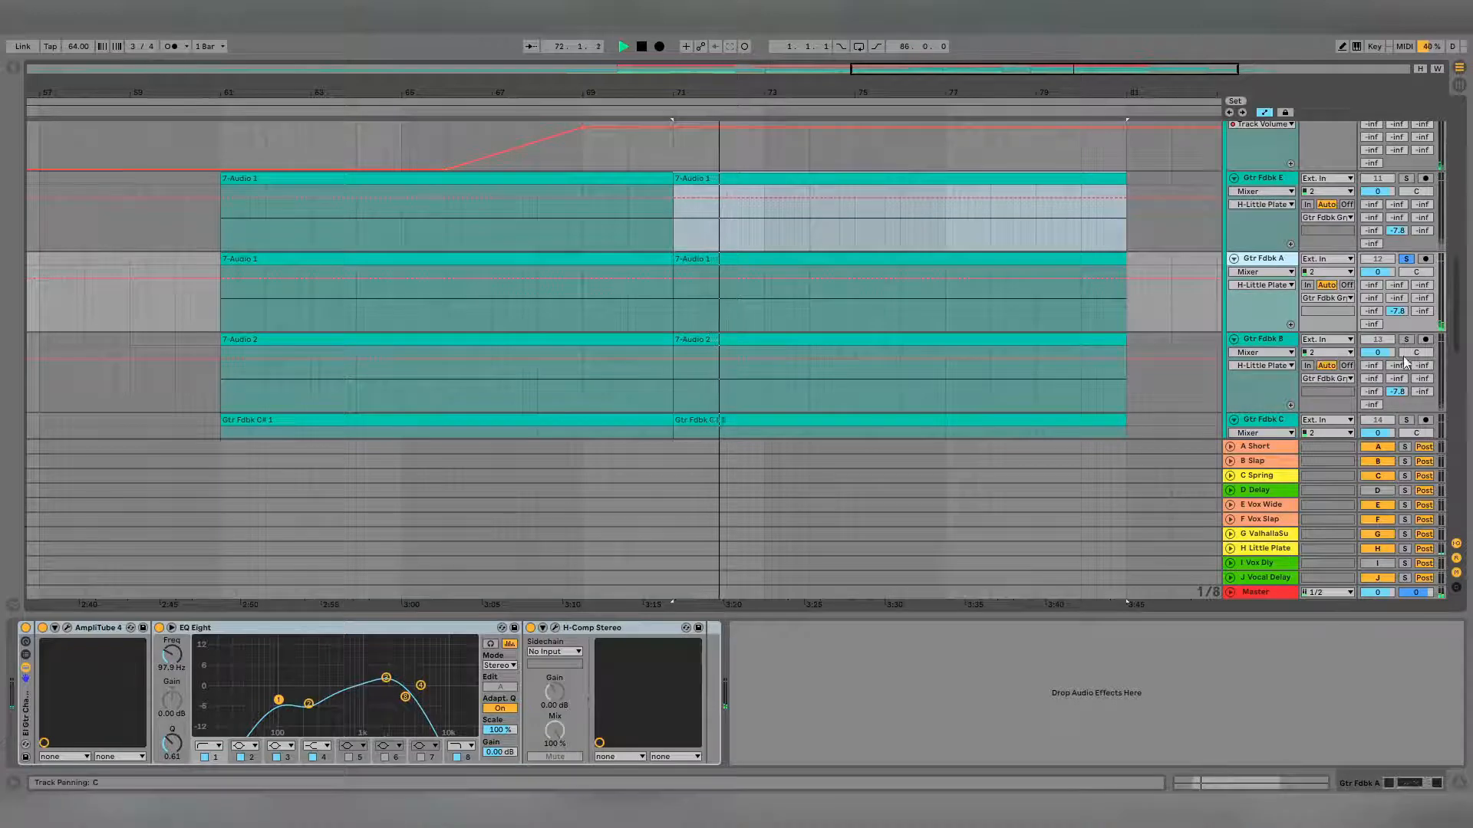
key(space)
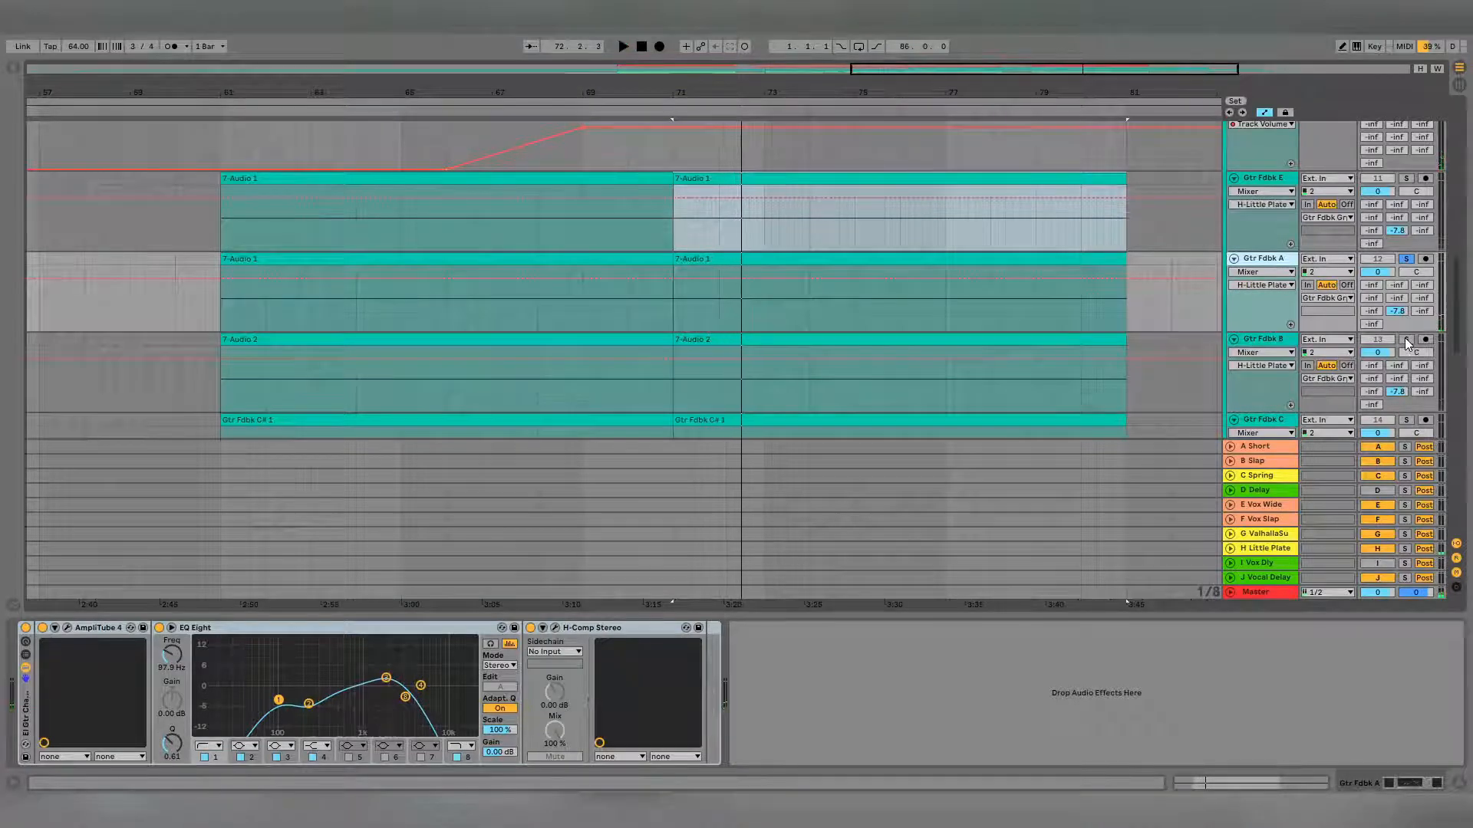
- Switch the solo to the Gtr Fdbk B track and play it from bar 71
click(1407, 340)
click(1272, 342)
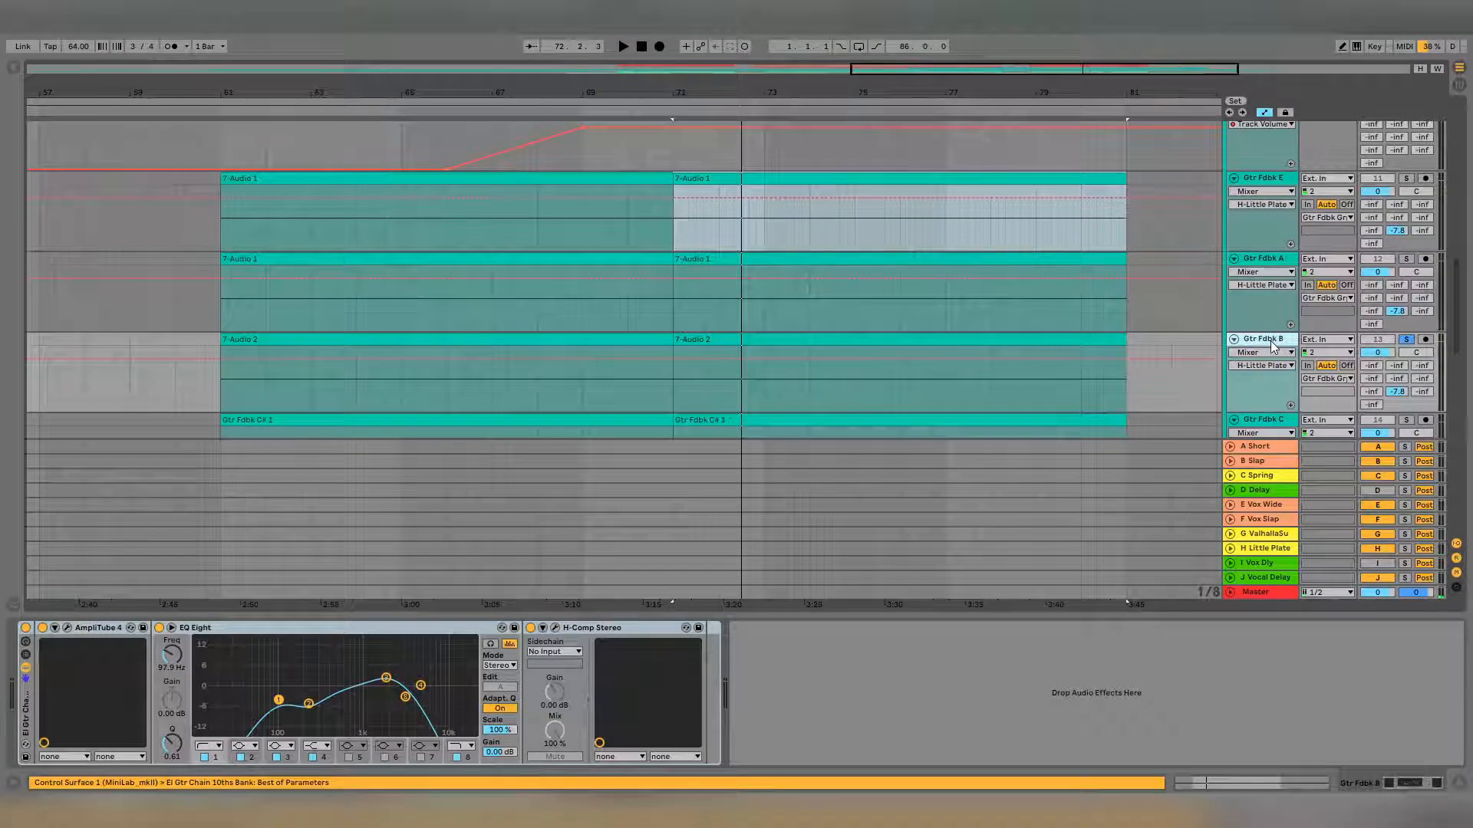
key(space)
scroll(1271, 346, down, 3)
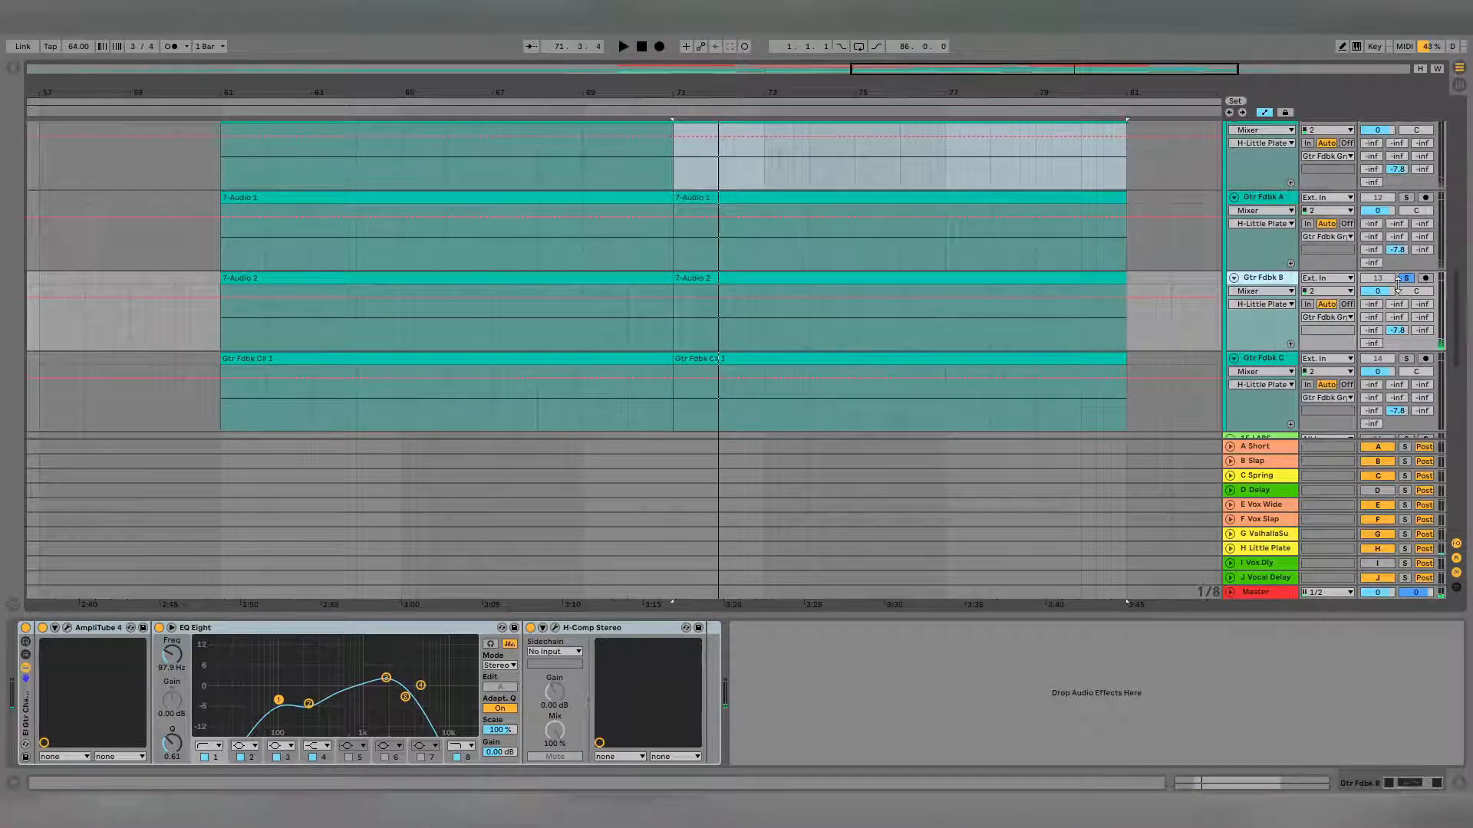
- Audition the Gtr Fdbk C track on its own from bar 71
click(1406, 358)
key(space)
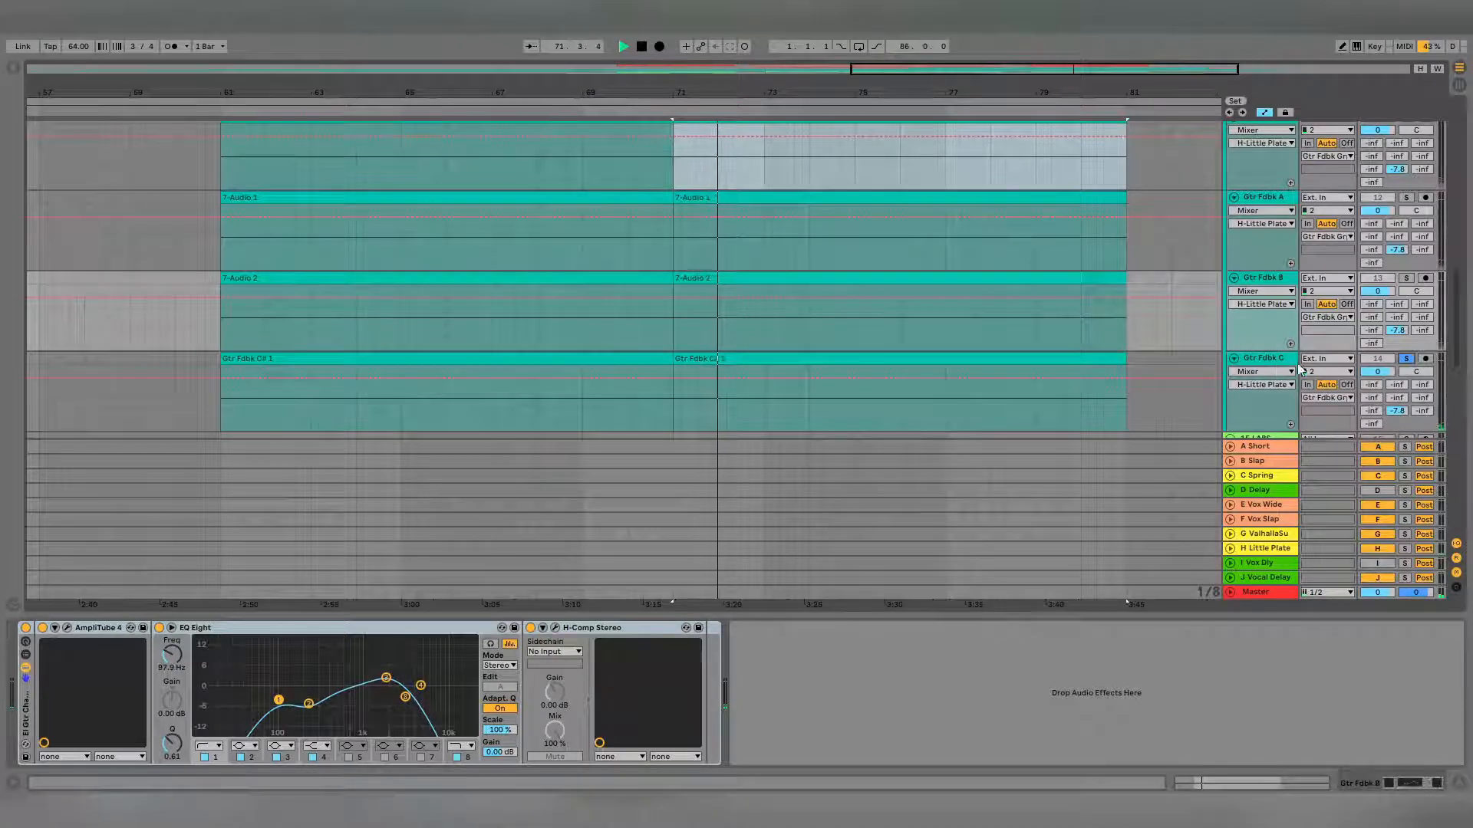
key(space)
- Solo the Gtr Fdbk Grp group and play all four feedback guitar layers together from bar 71
scroll(1408, 365, up, 5)
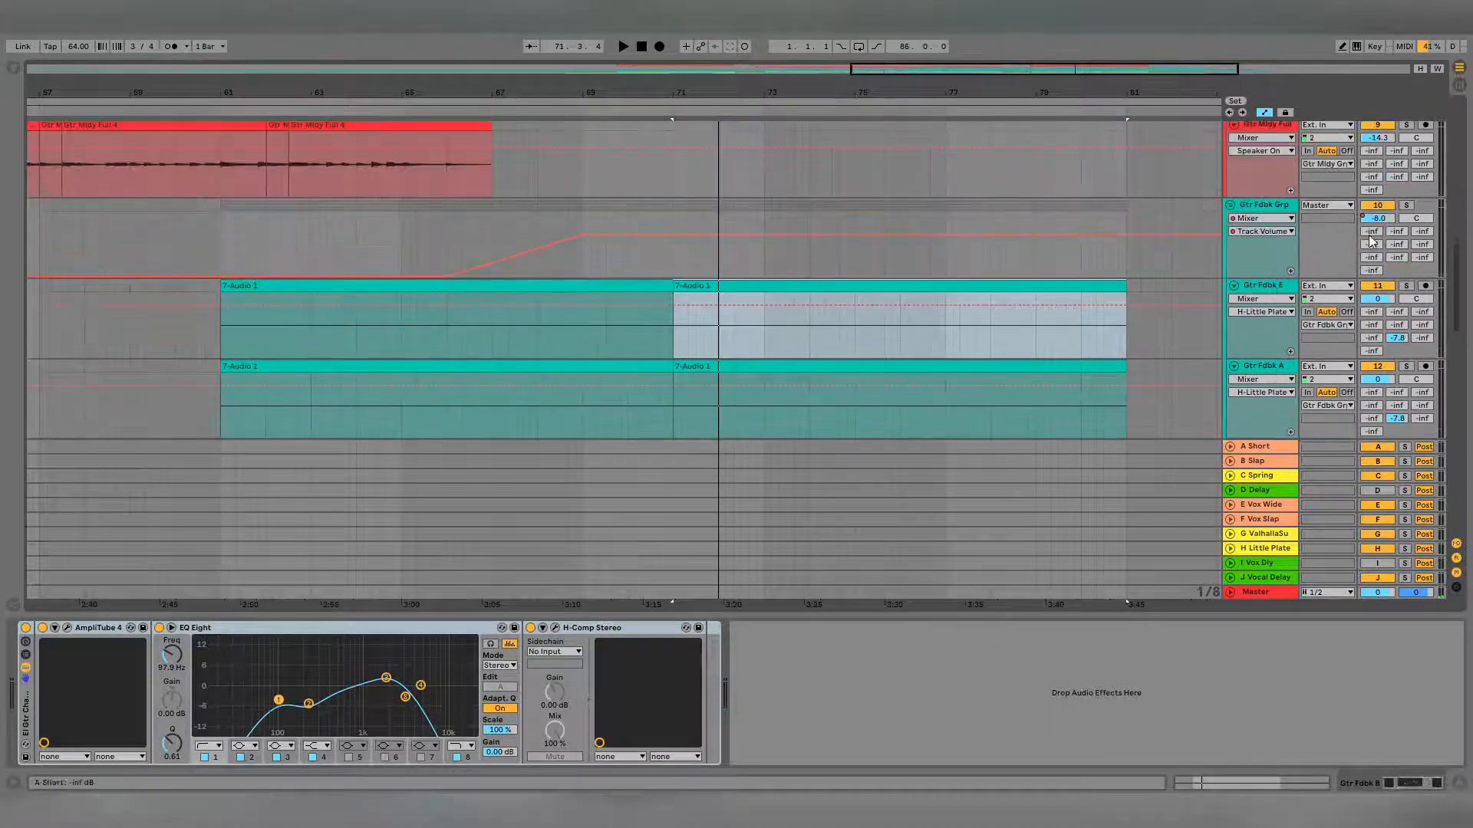
click(1407, 205)
key(space)
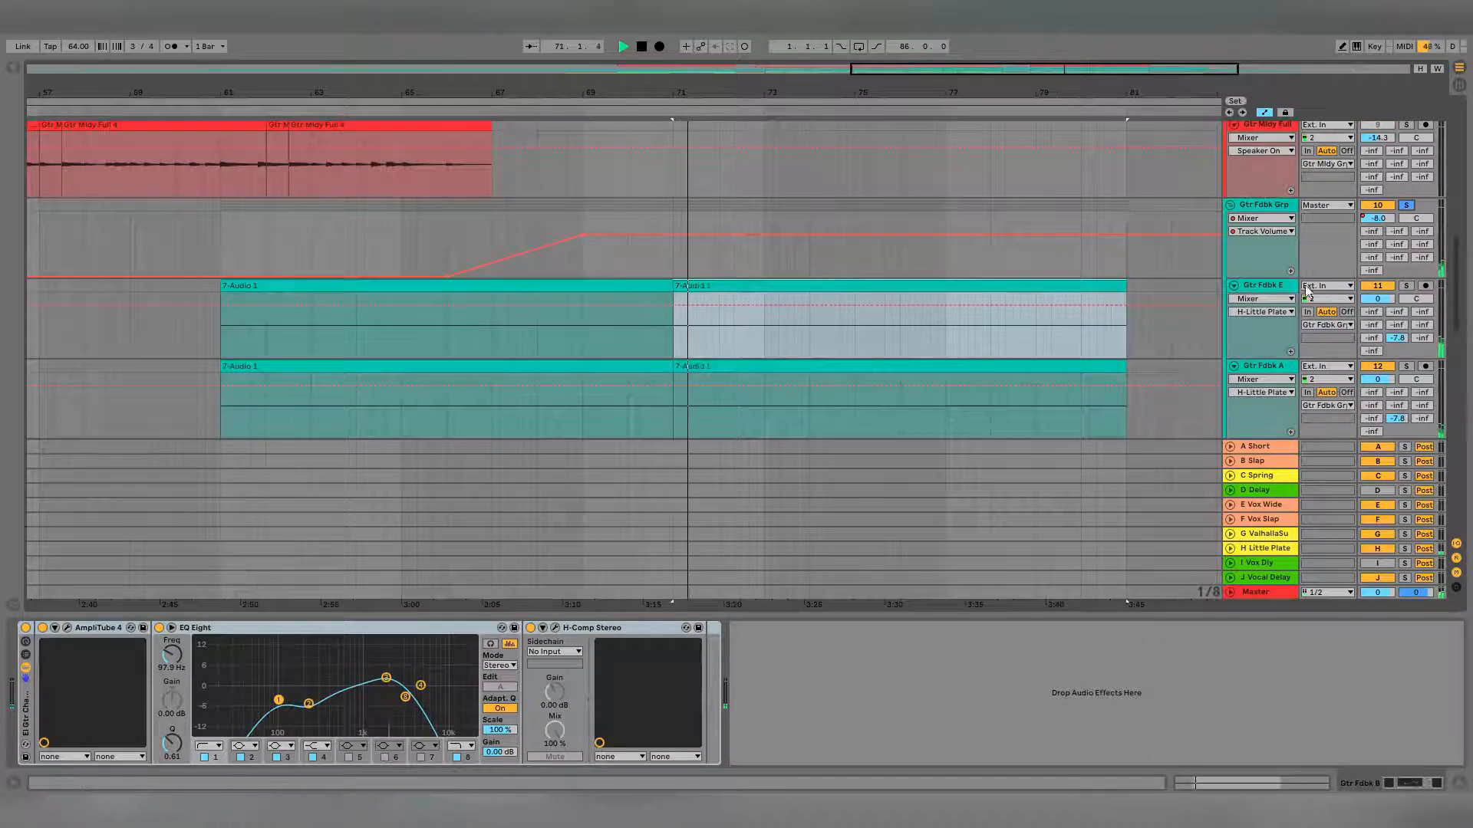
scroll(1263, 271, down, 5)
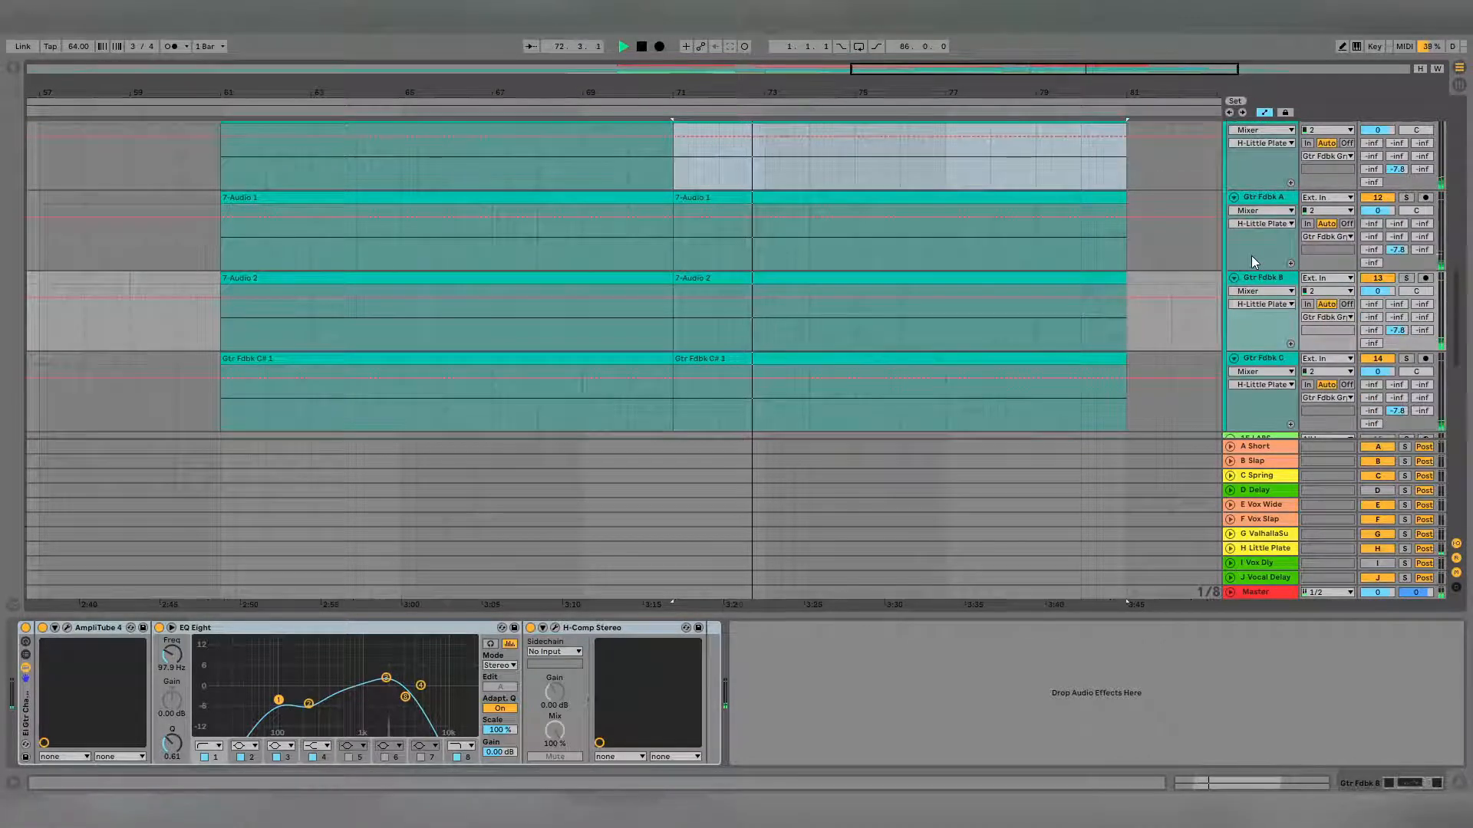
scroll(1250, 256, up, 2)
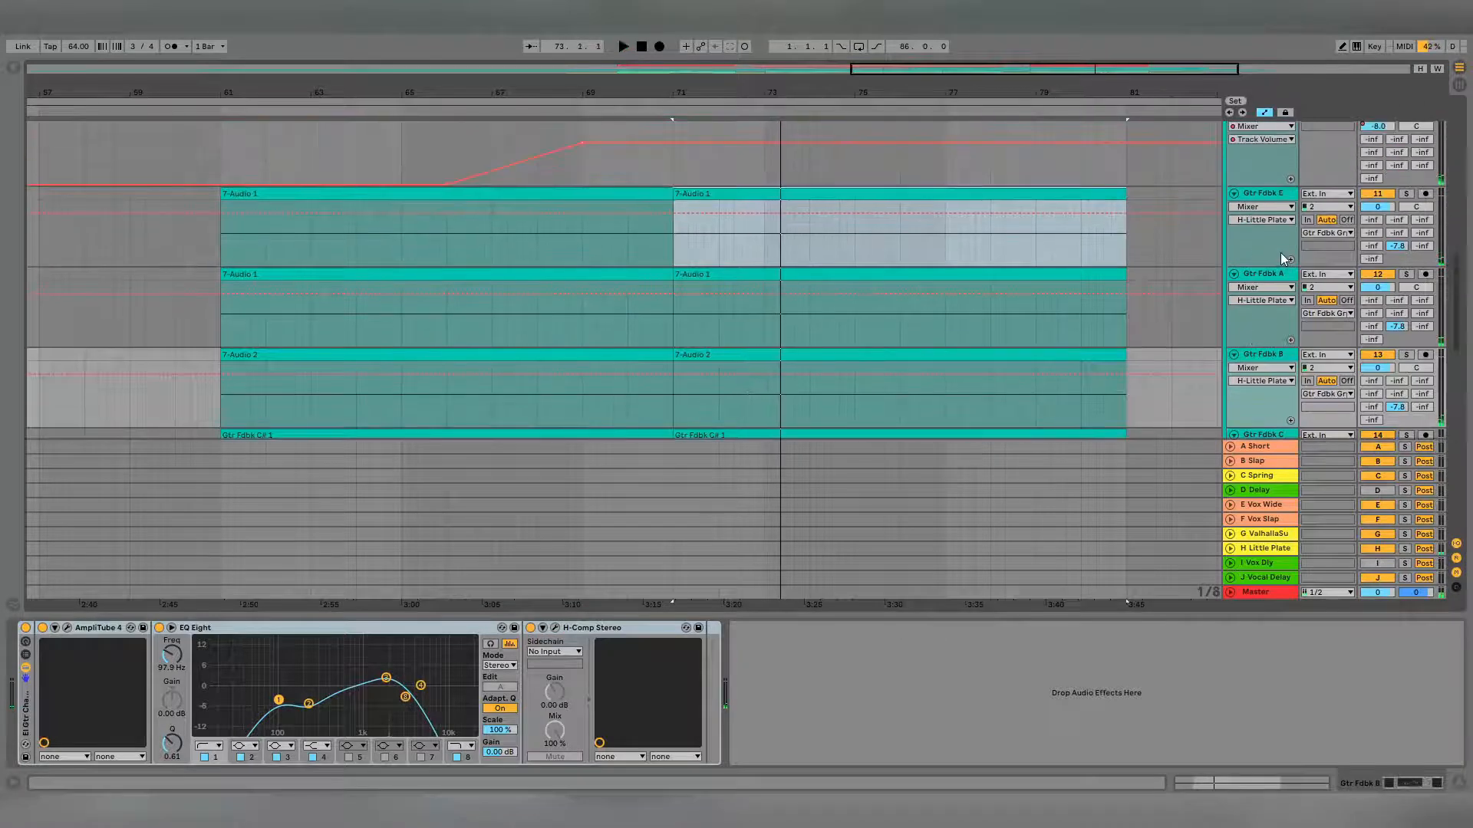
key(space)
- Open the LittlePlate reverb on the H Little Plate return and move its window to the middle of the arrangement
scroll(1258, 236, up, 2)
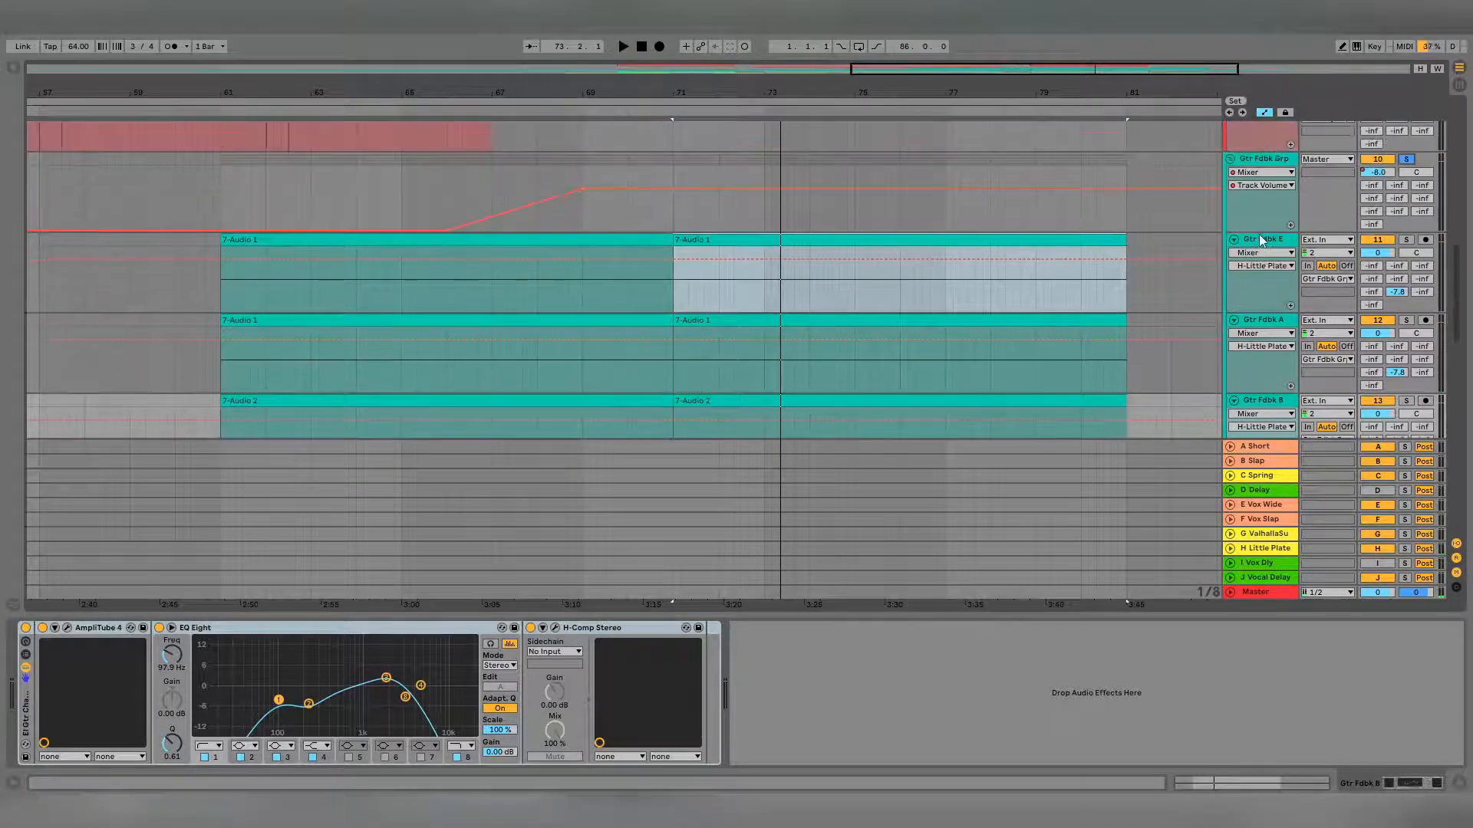
scroll(1276, 189, down, 4)
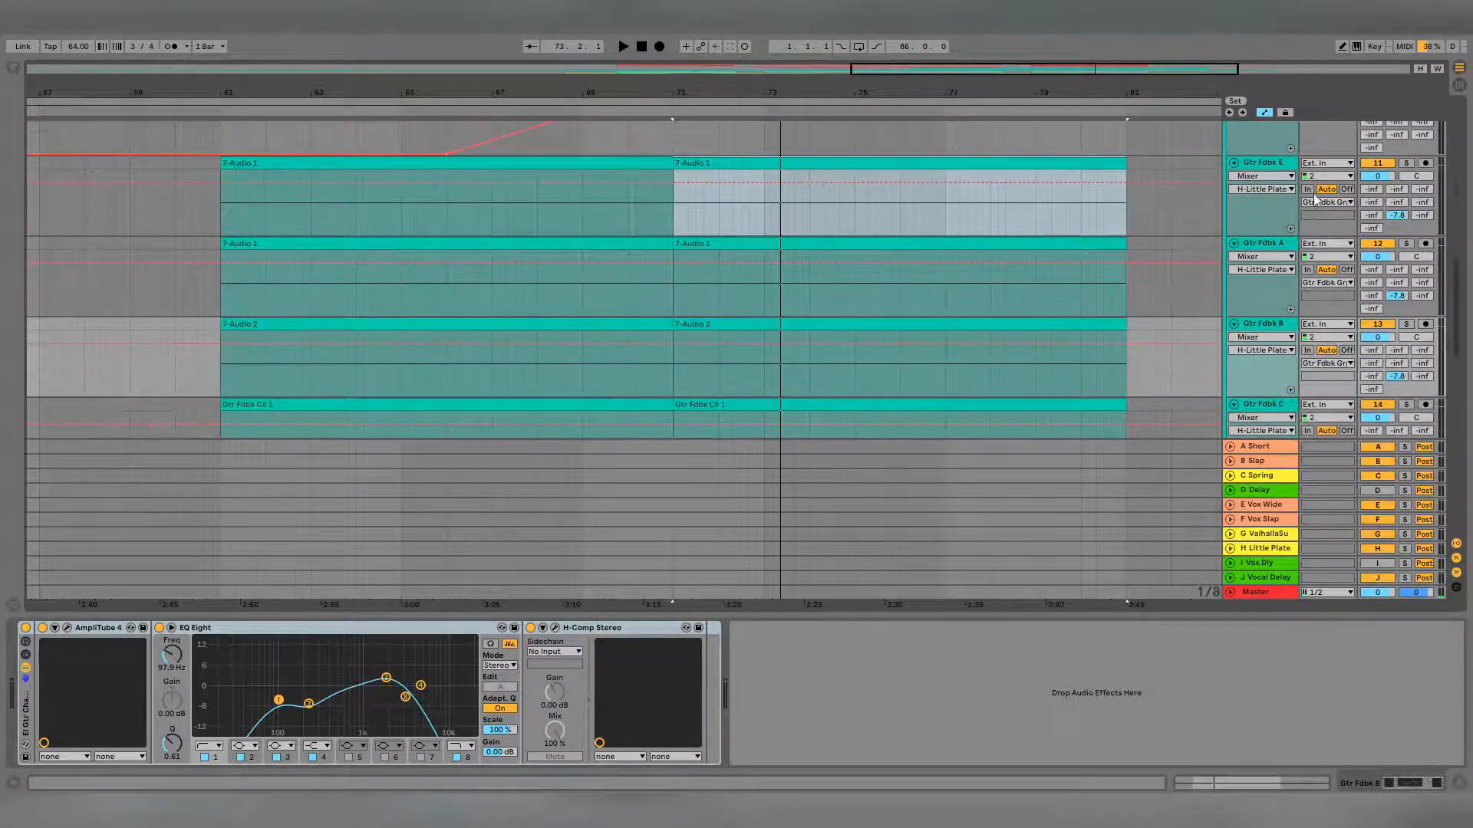
click(1267, 549)
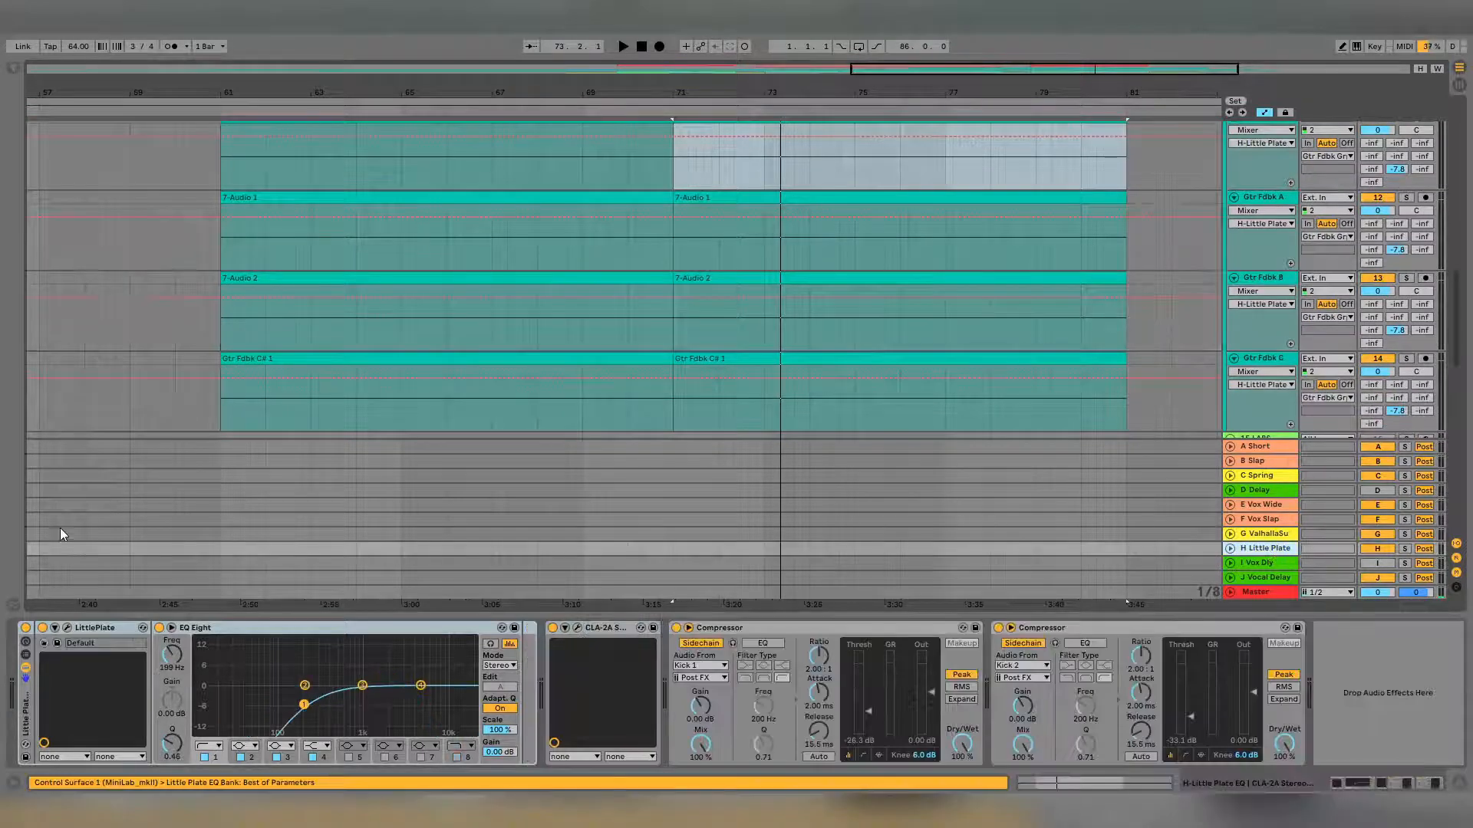
click(67, 627)
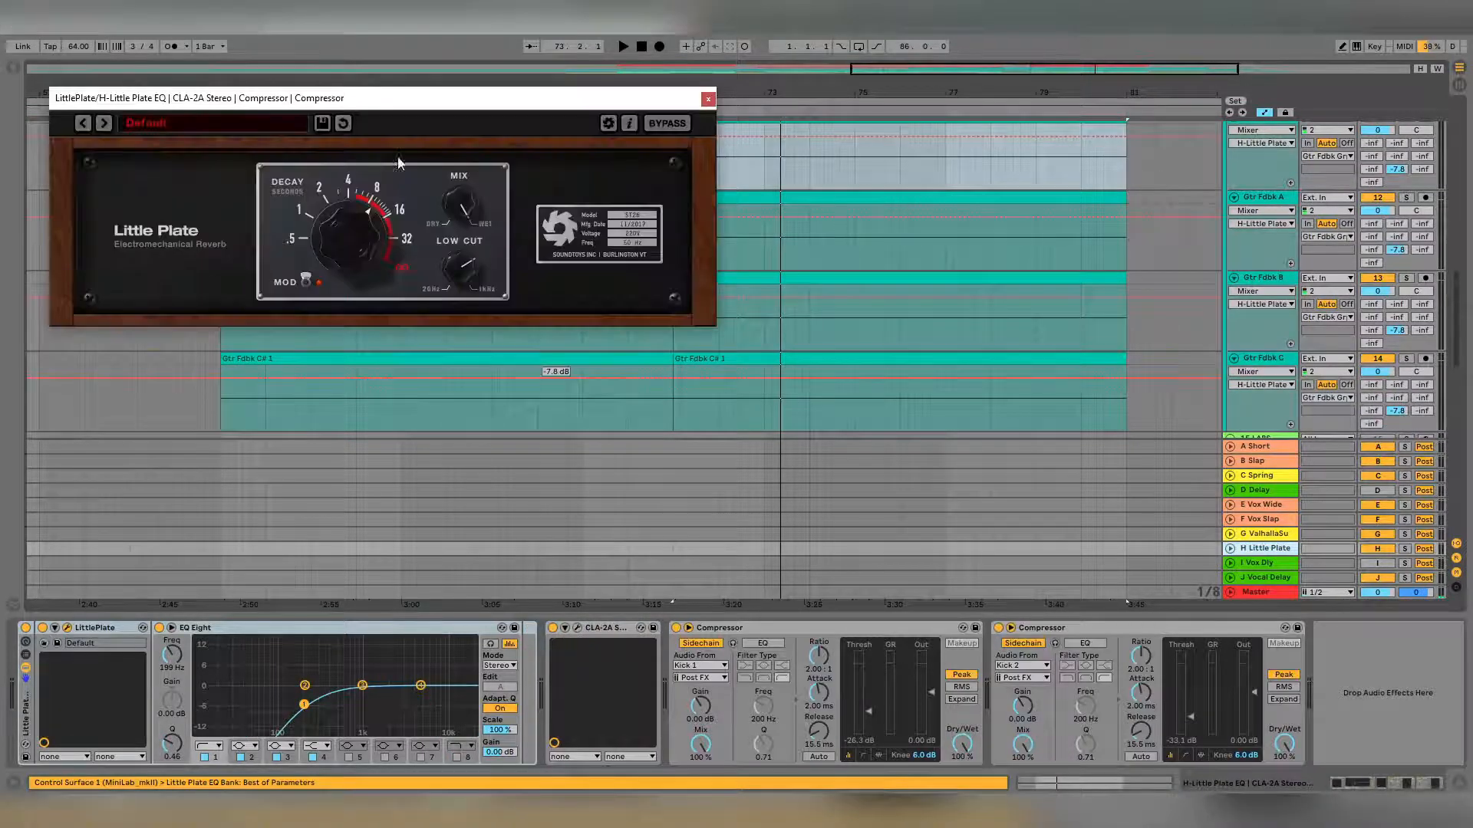
drag(399, 98, 689, 348)
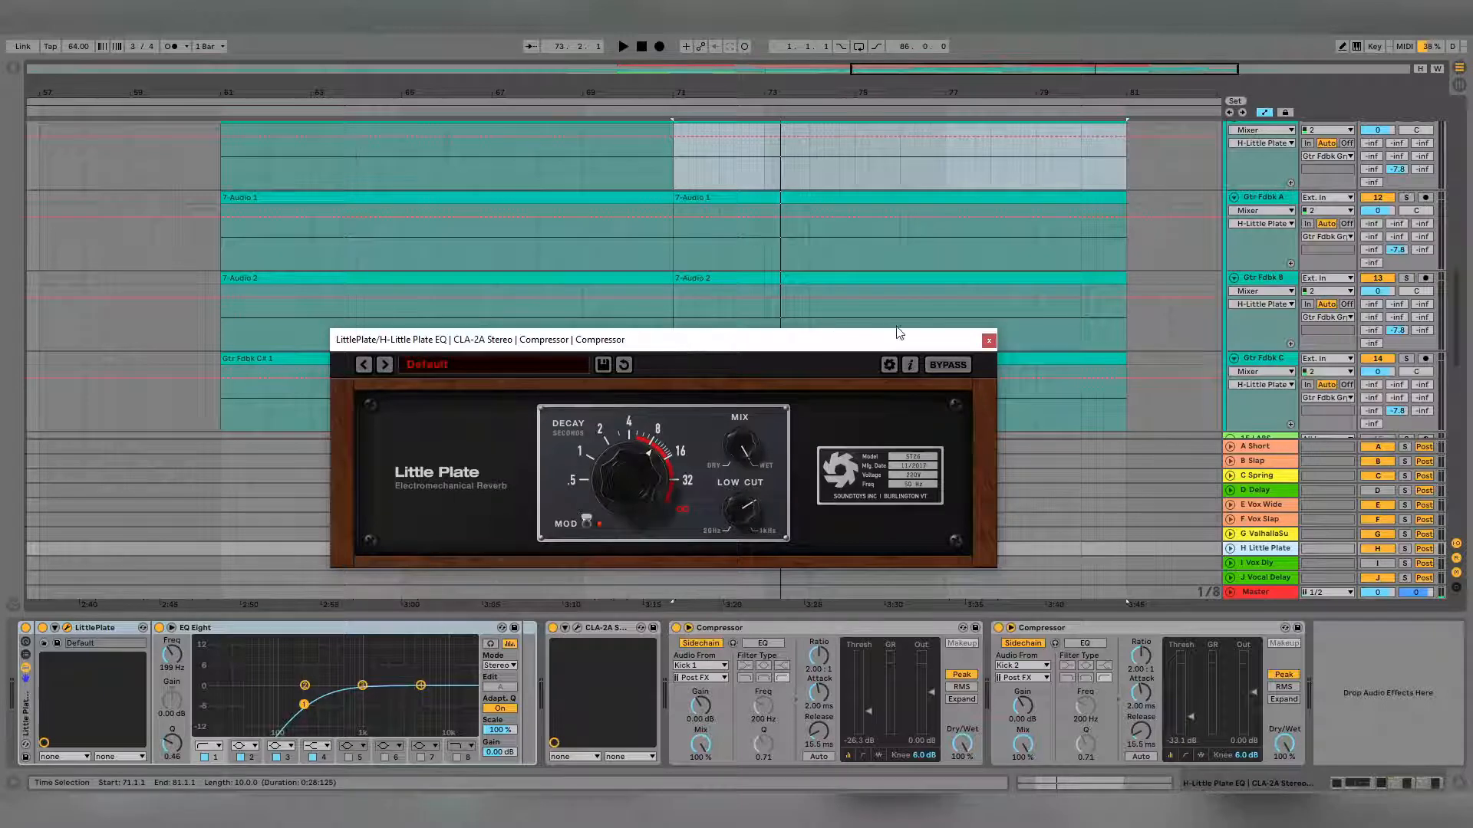
- Inspect the CLA-2A compressor and the two kick-sidechained compressors on the H Little Plate return
click(988, 340)
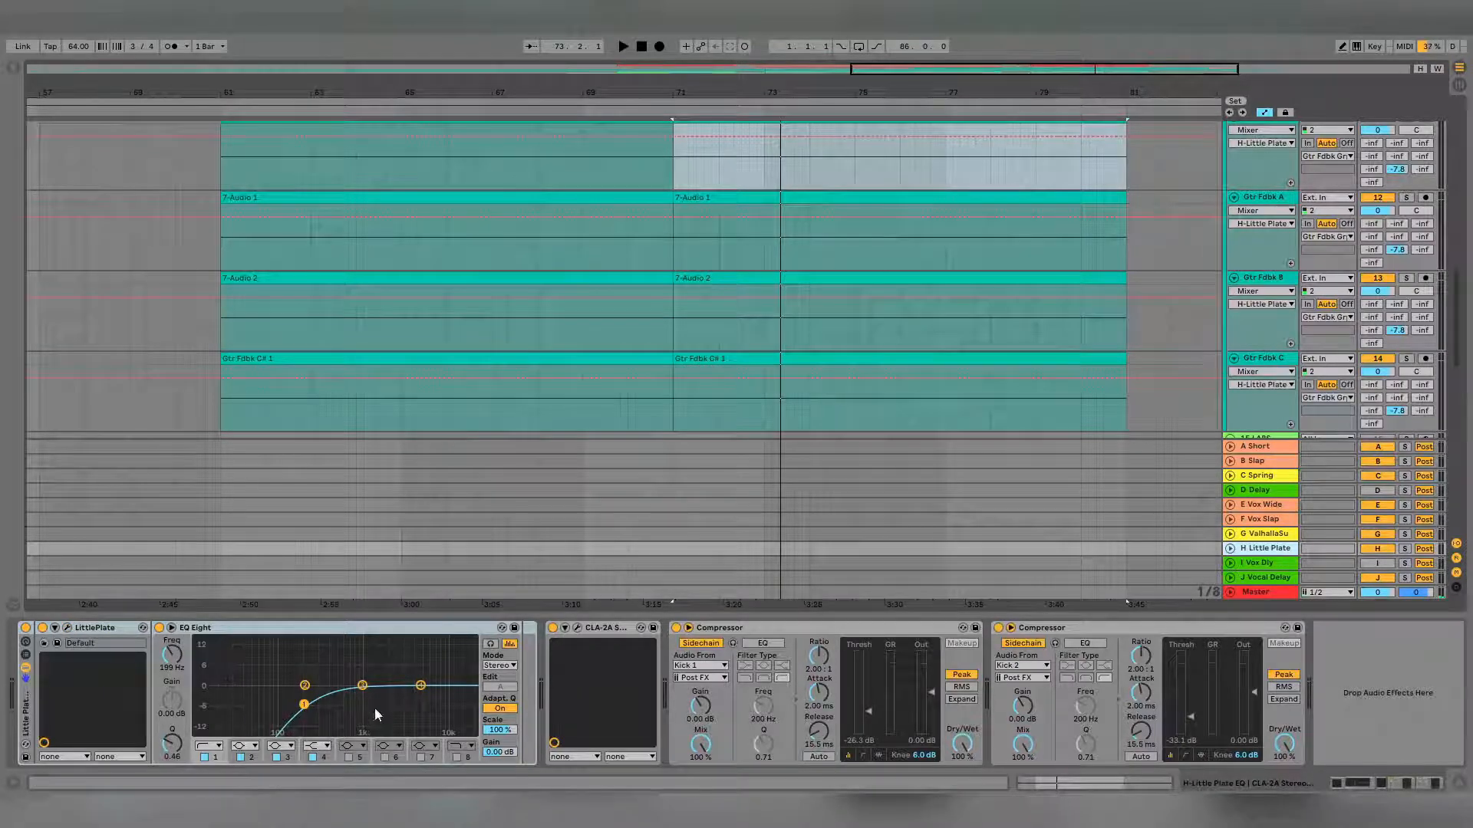
click(576, 628)
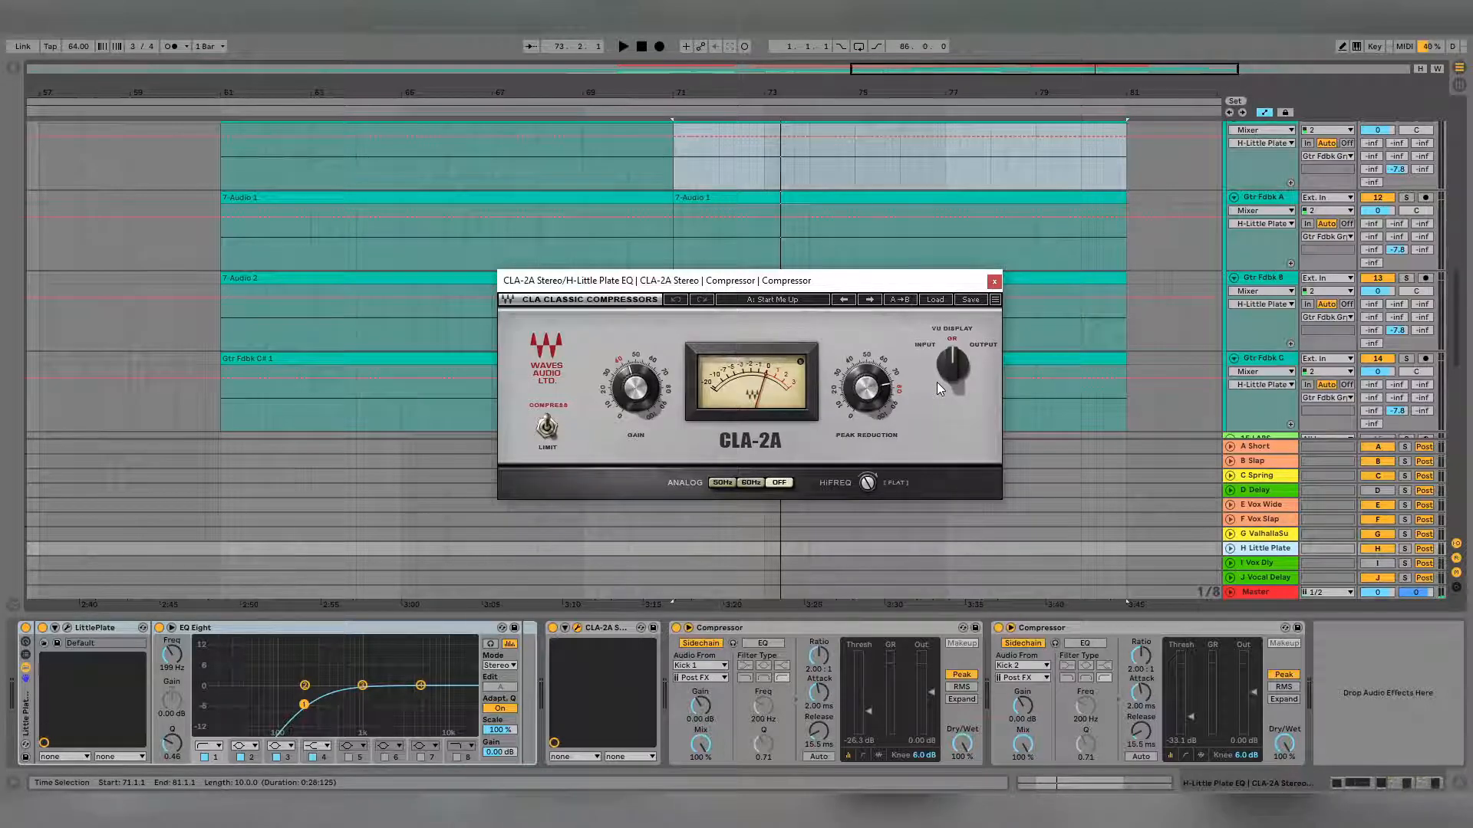
click(994, 283)
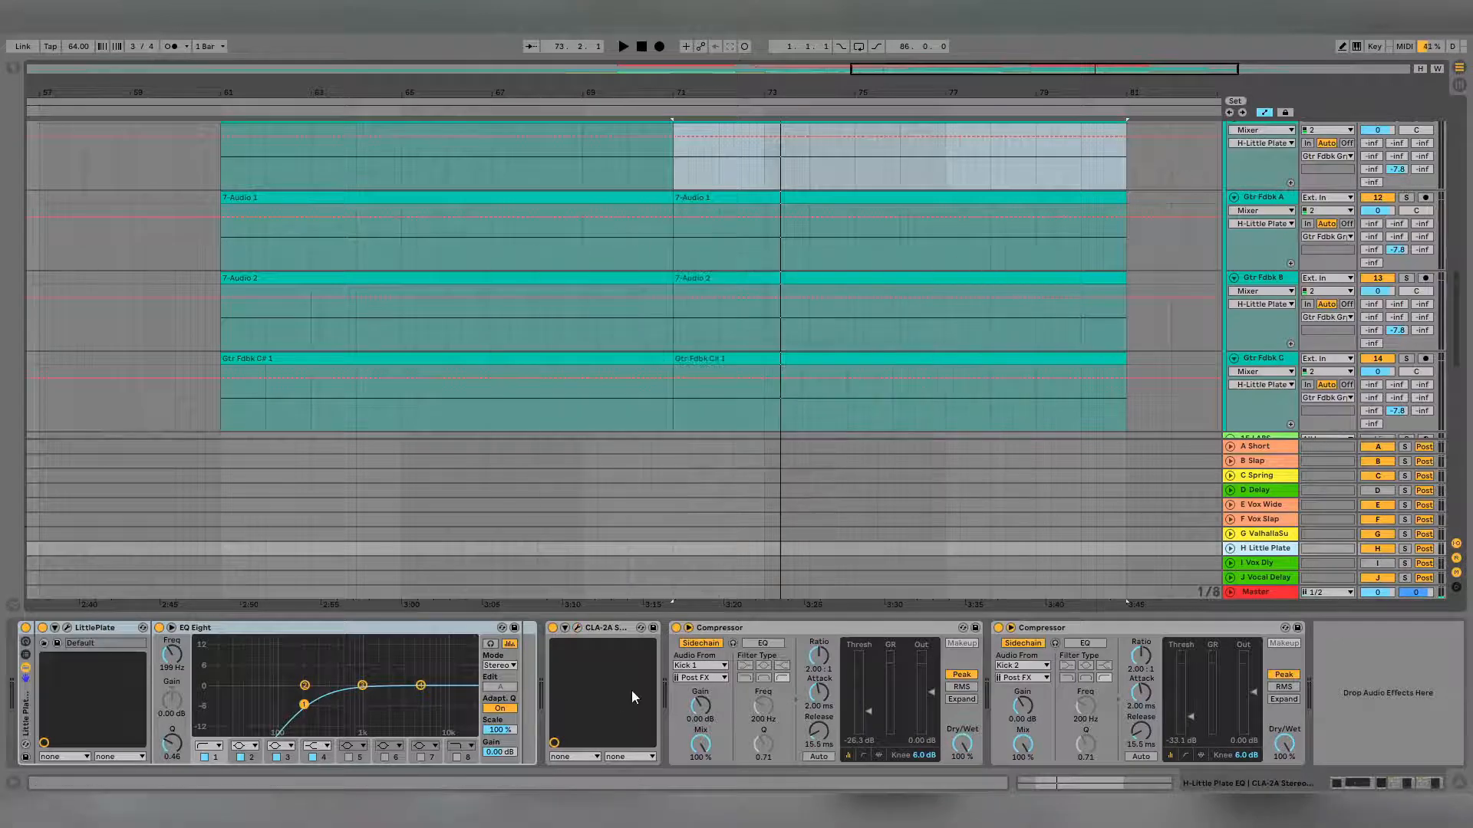
click(1193, 632)
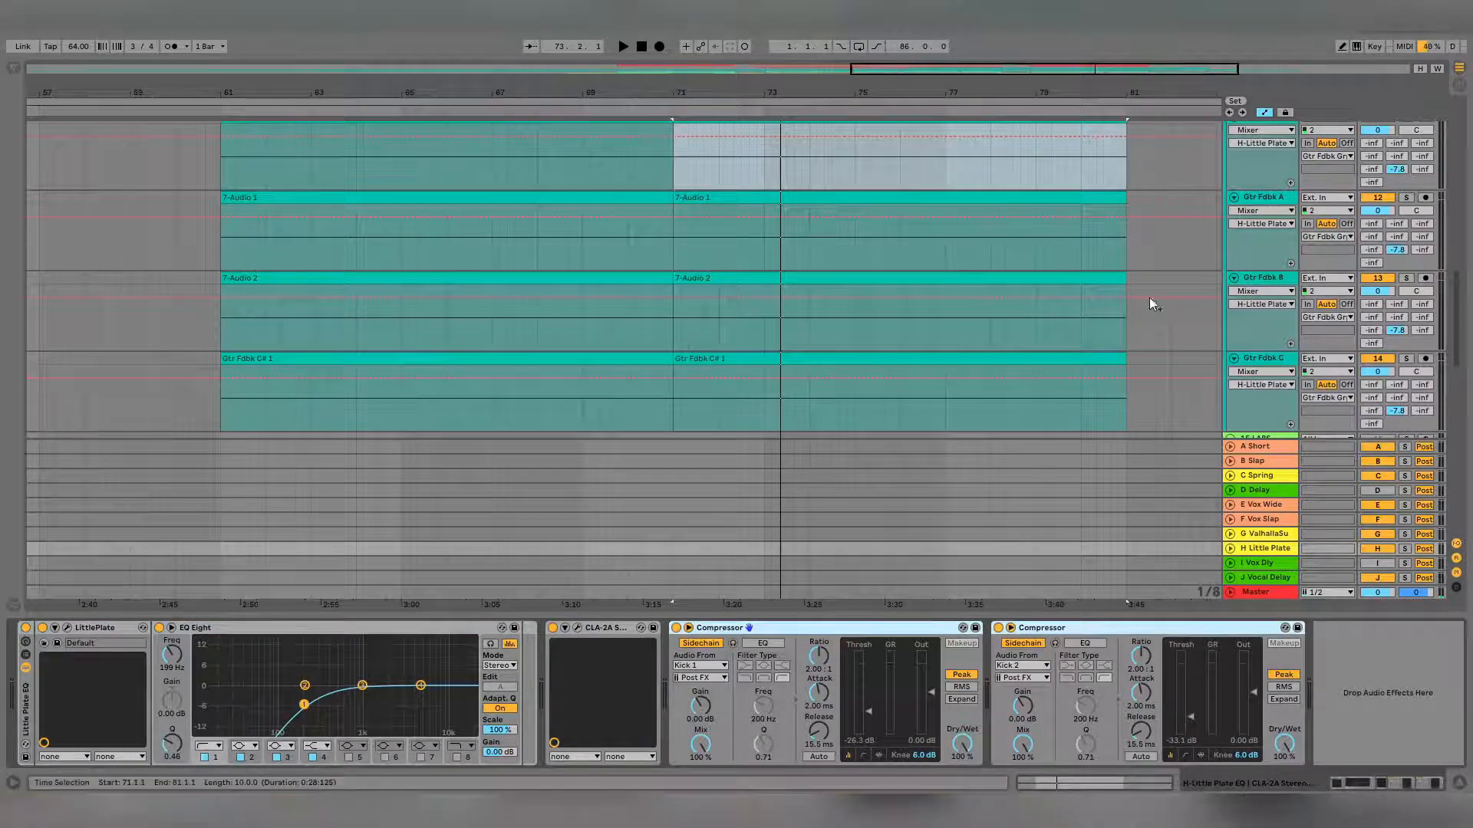
- On the Gtr Fdbk Grp EQ Eight, sweep the low-cut frequency up to 765 Hz and settle it at 79.6 Hz
scroll(1260, 310, up, 2)
click(1280, 262)
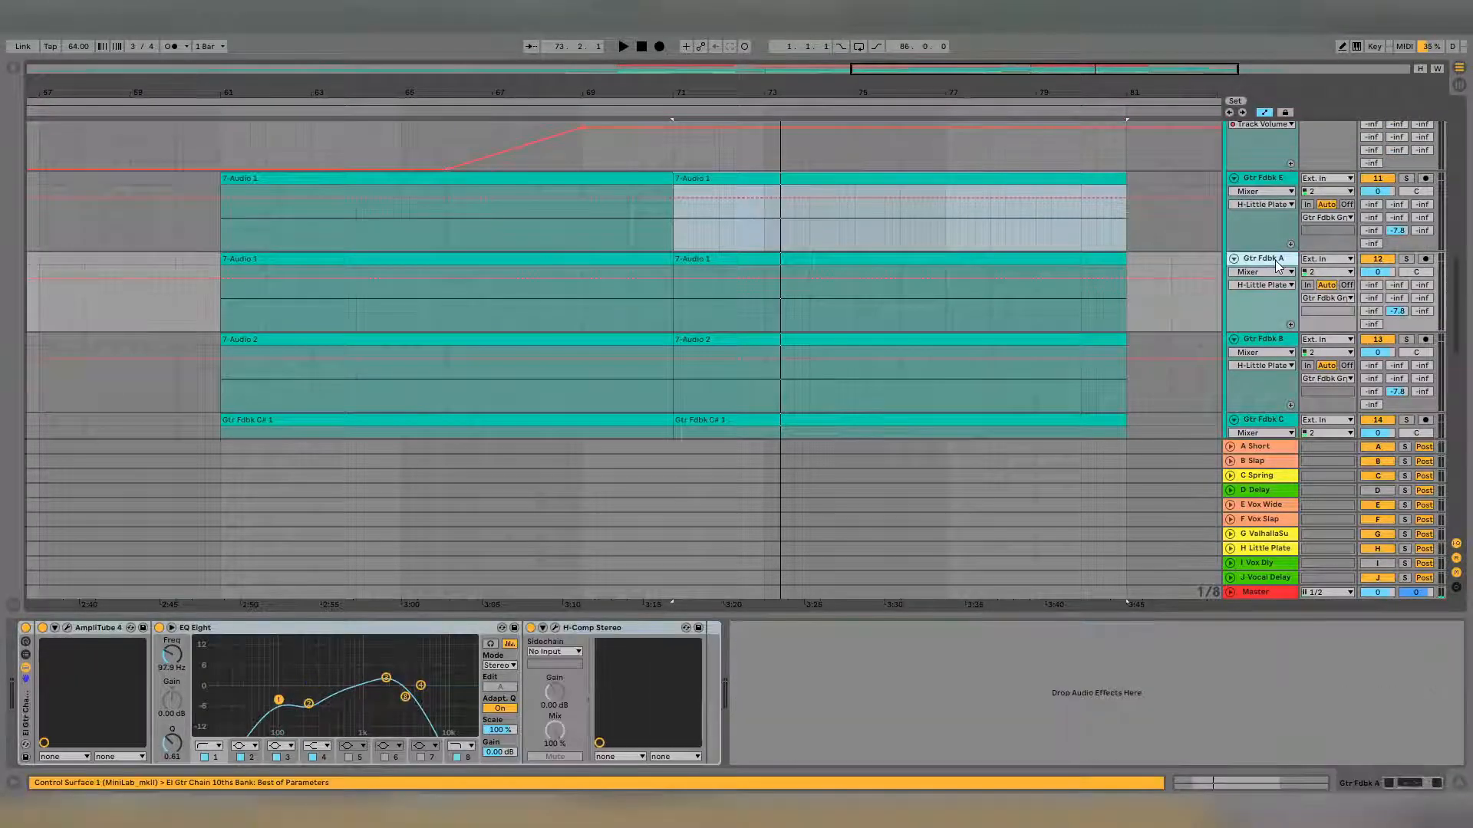
scroll(1268, 178, up, 2)
click(1268, 178)
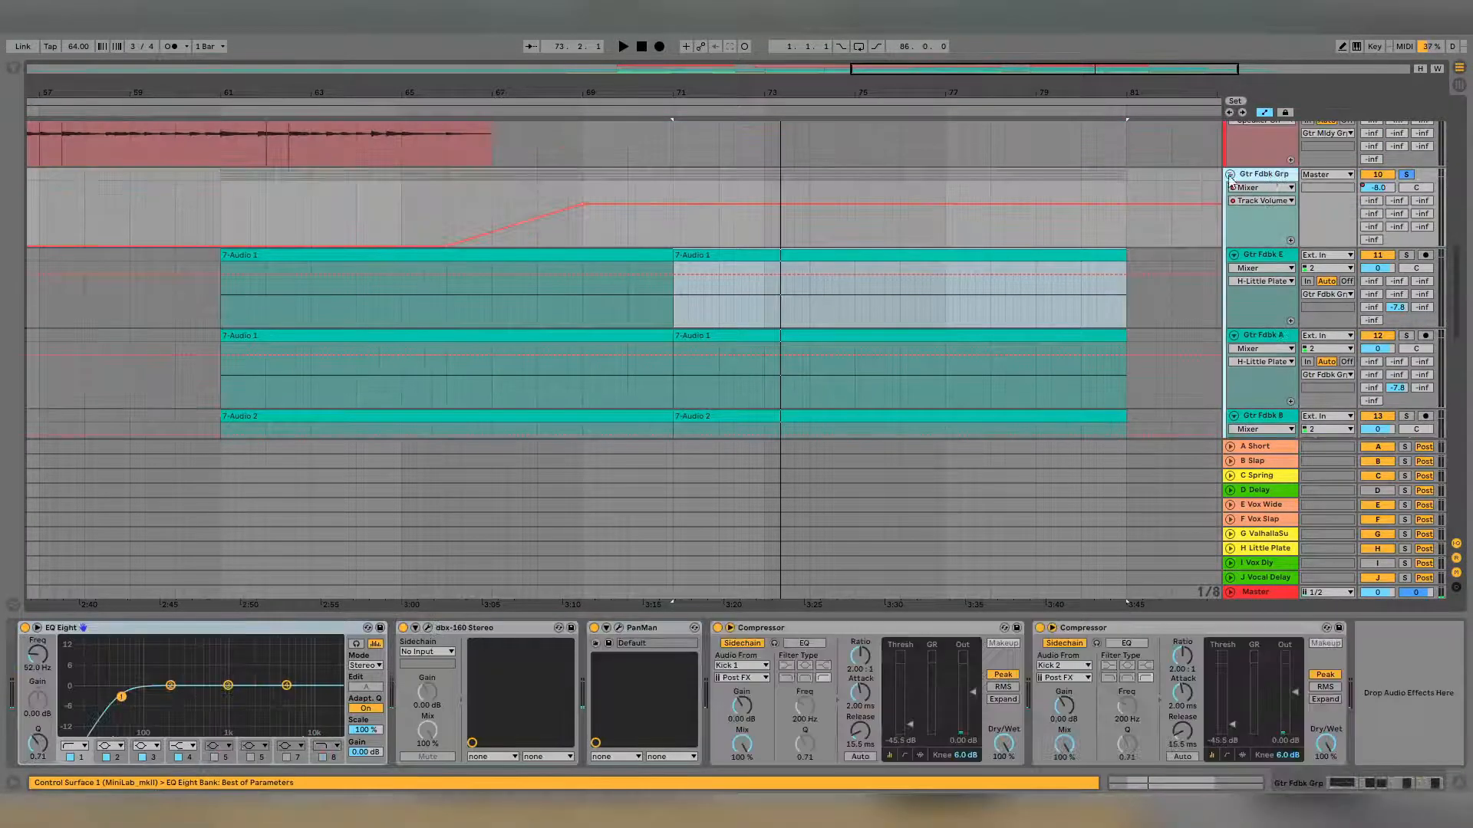
scroll(1274, 209, down, 3)
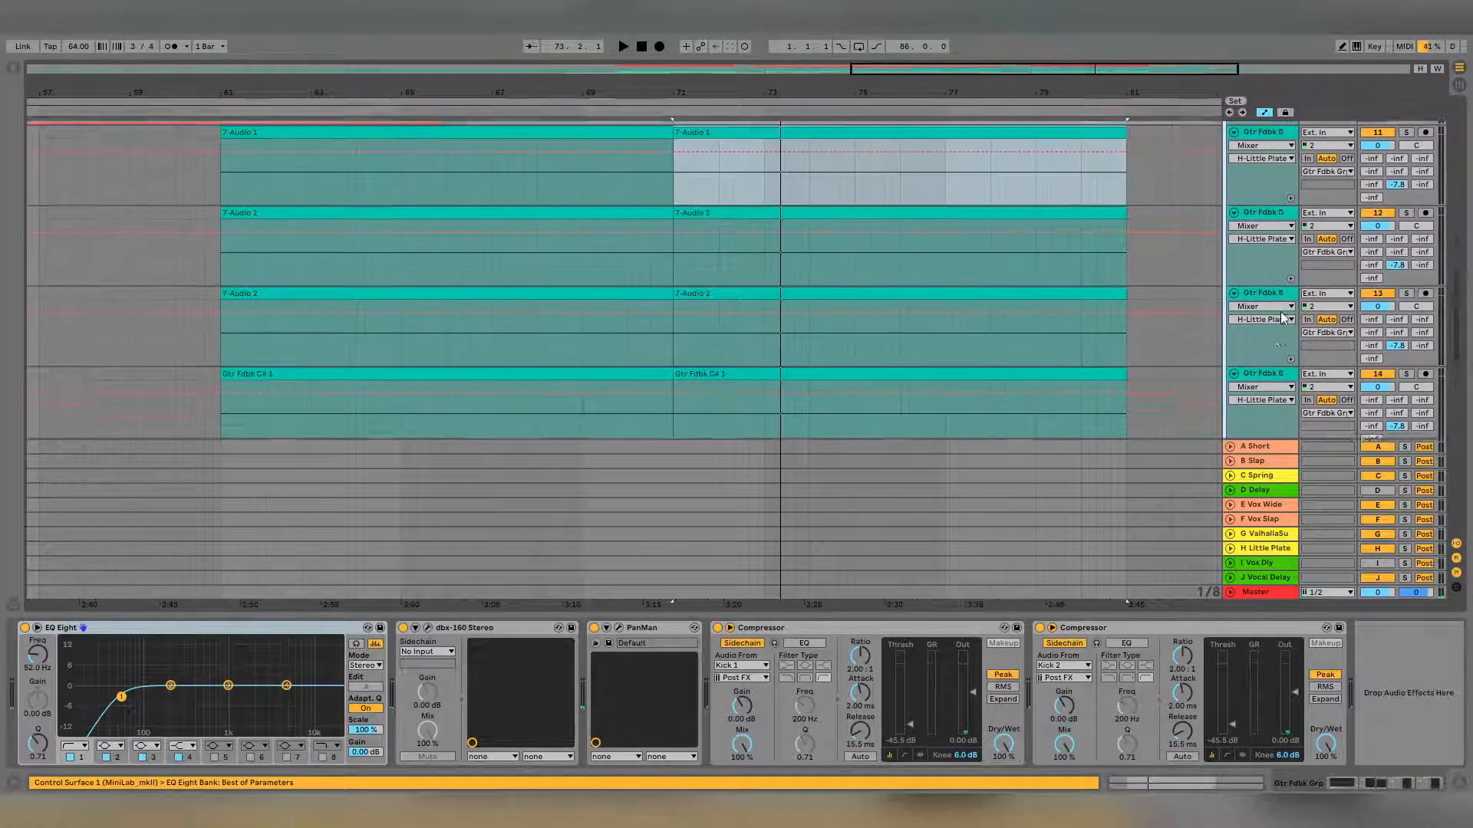
scroll(1278, 258, up, 4)
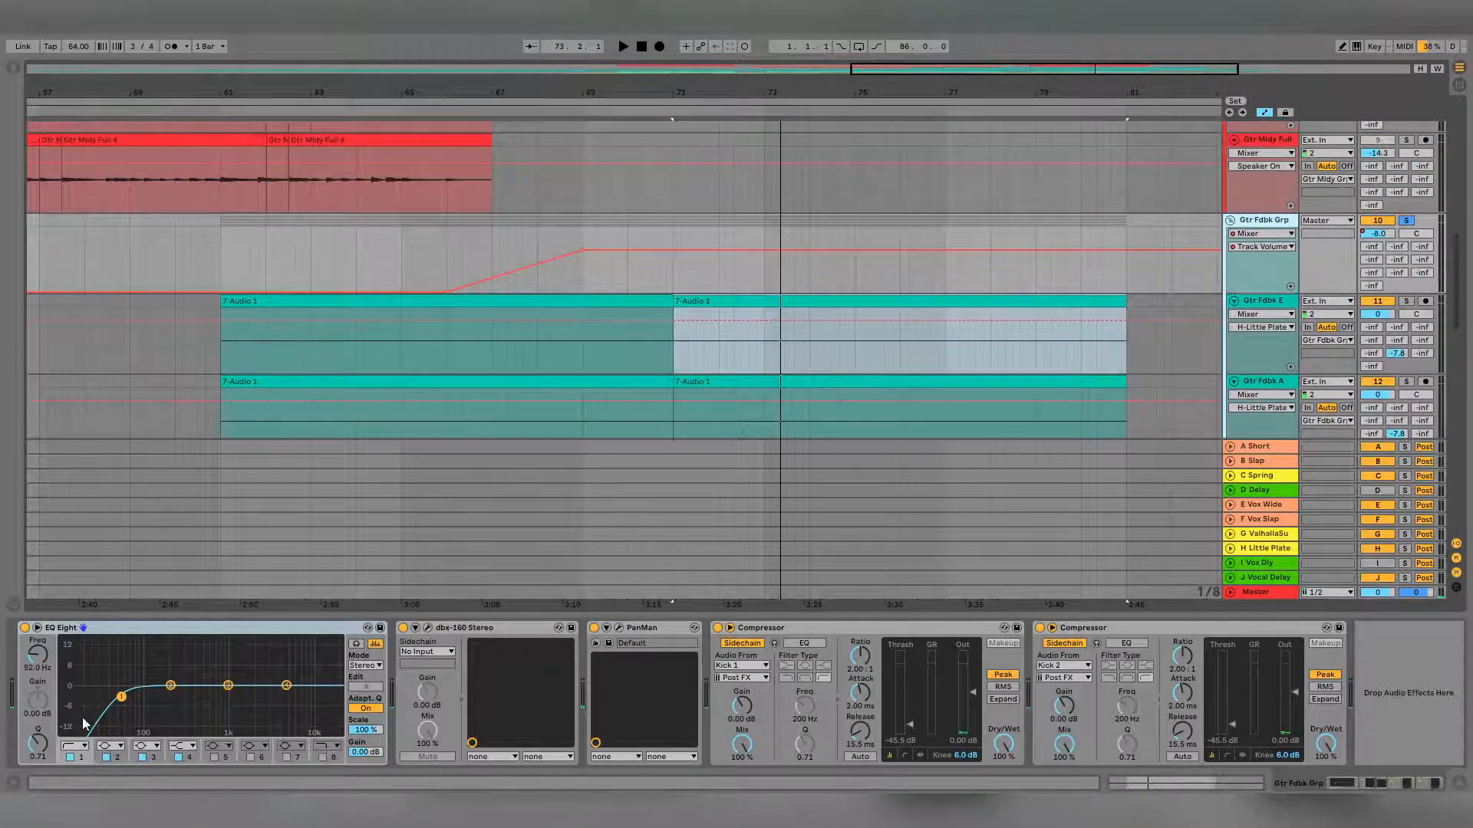
drag(31, 661, 30, 628)
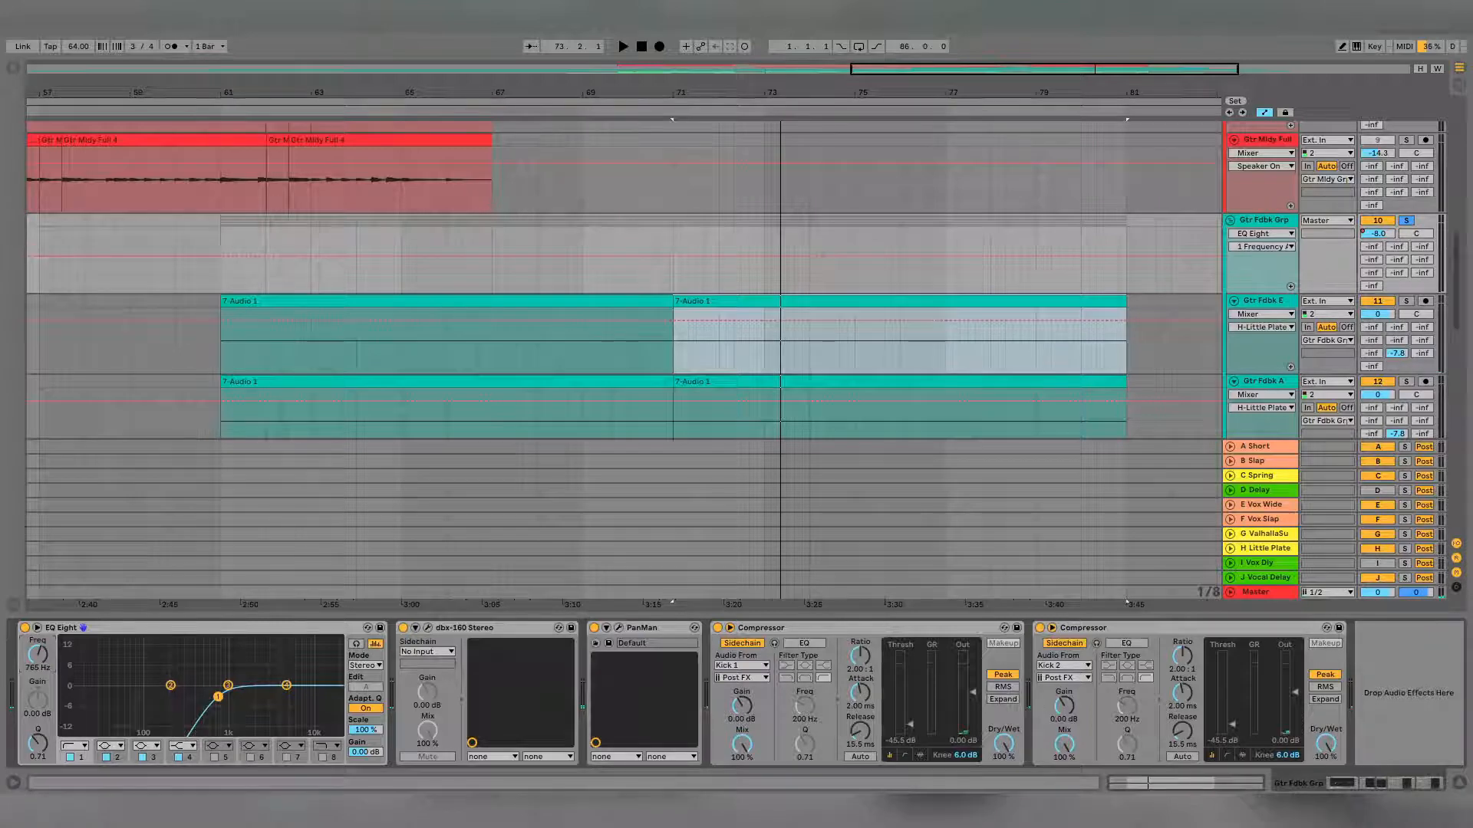
drag(37, 655, 38, 693)
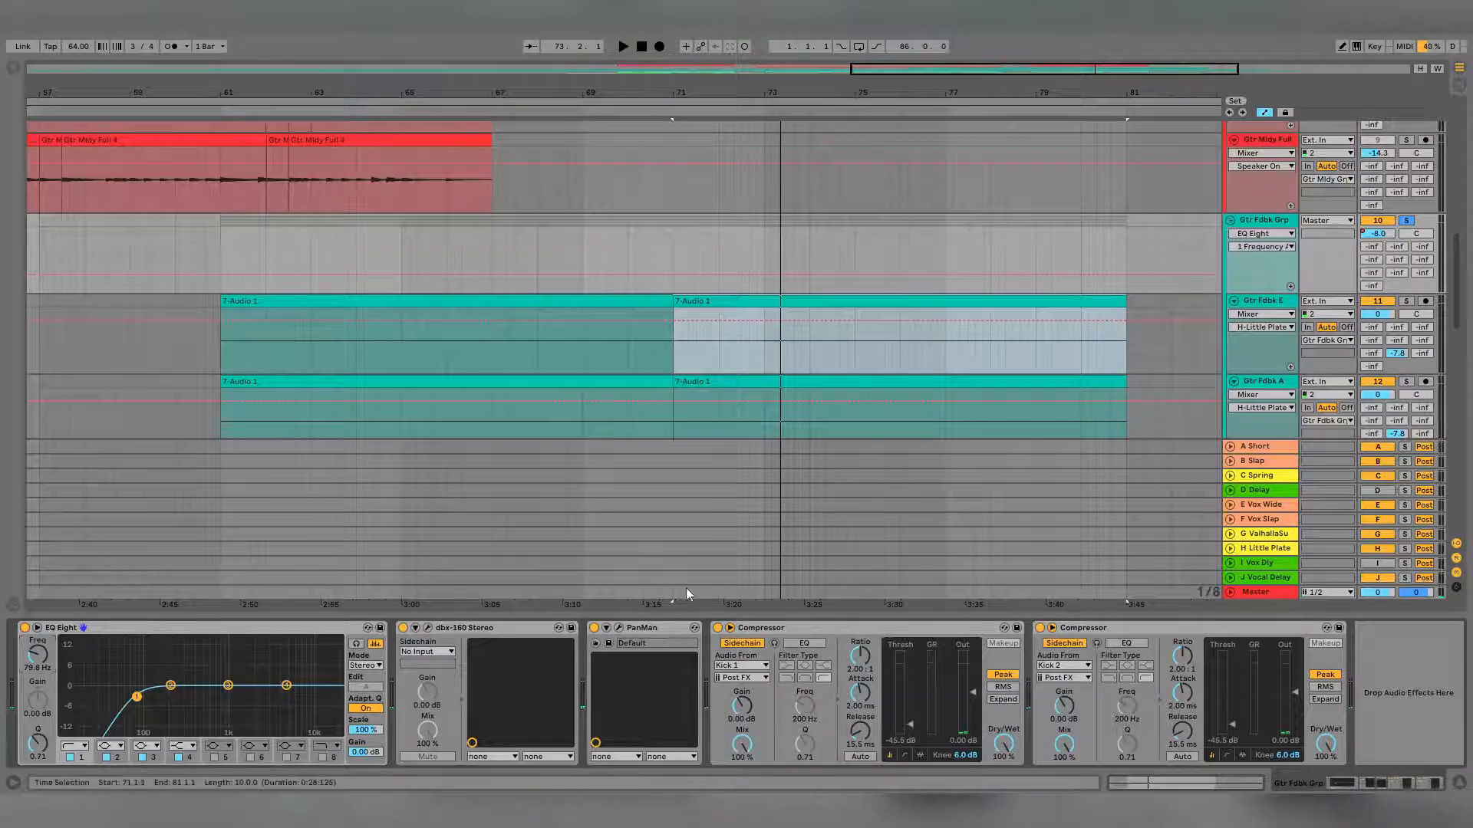
- Inspect the dbx-160 Stereo compressor on the Gtr Fdbk Grp, moving its window clear of the devices, and close it
click(517, 637)
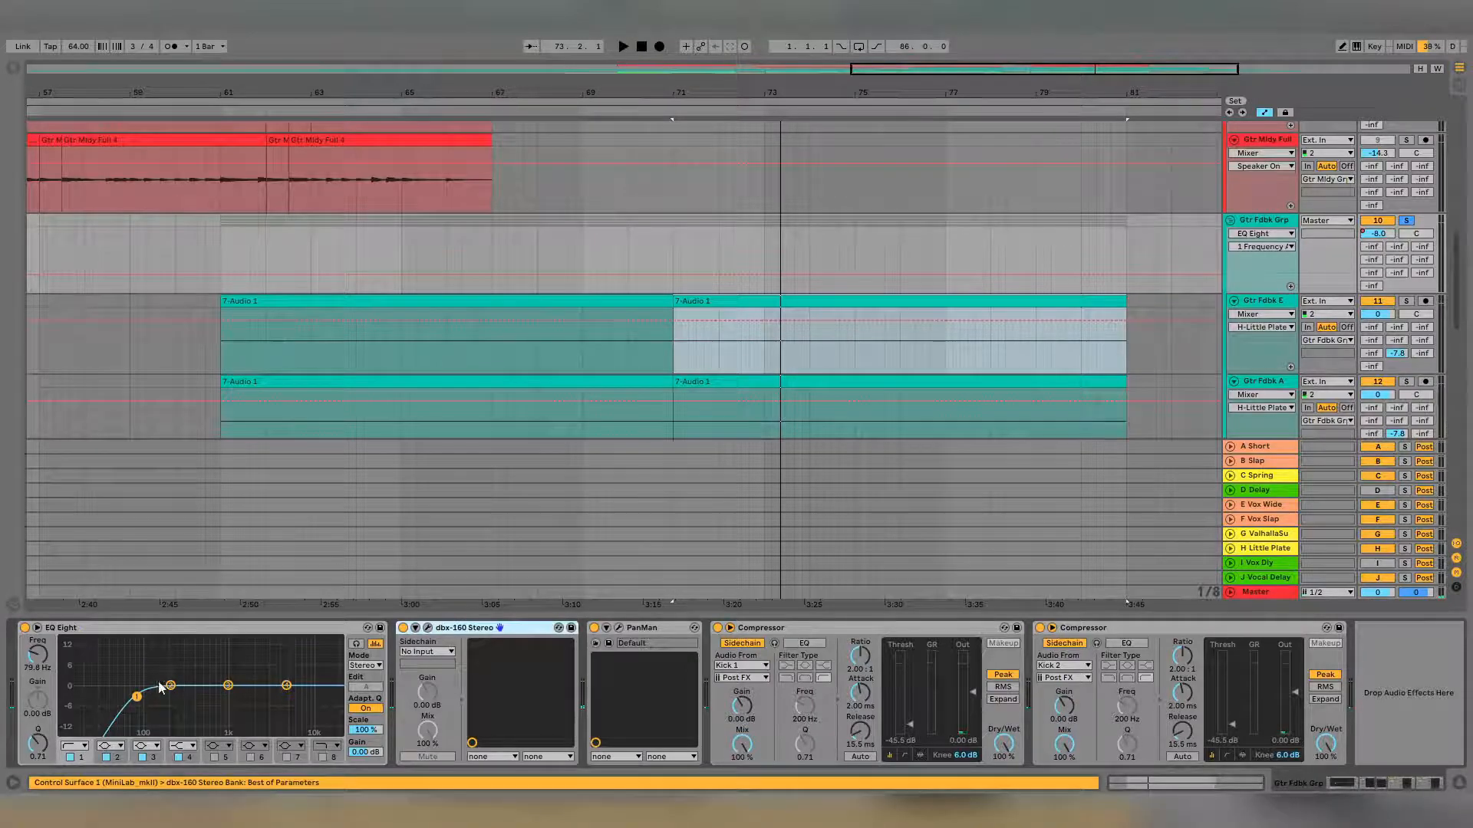
click(428, 627)
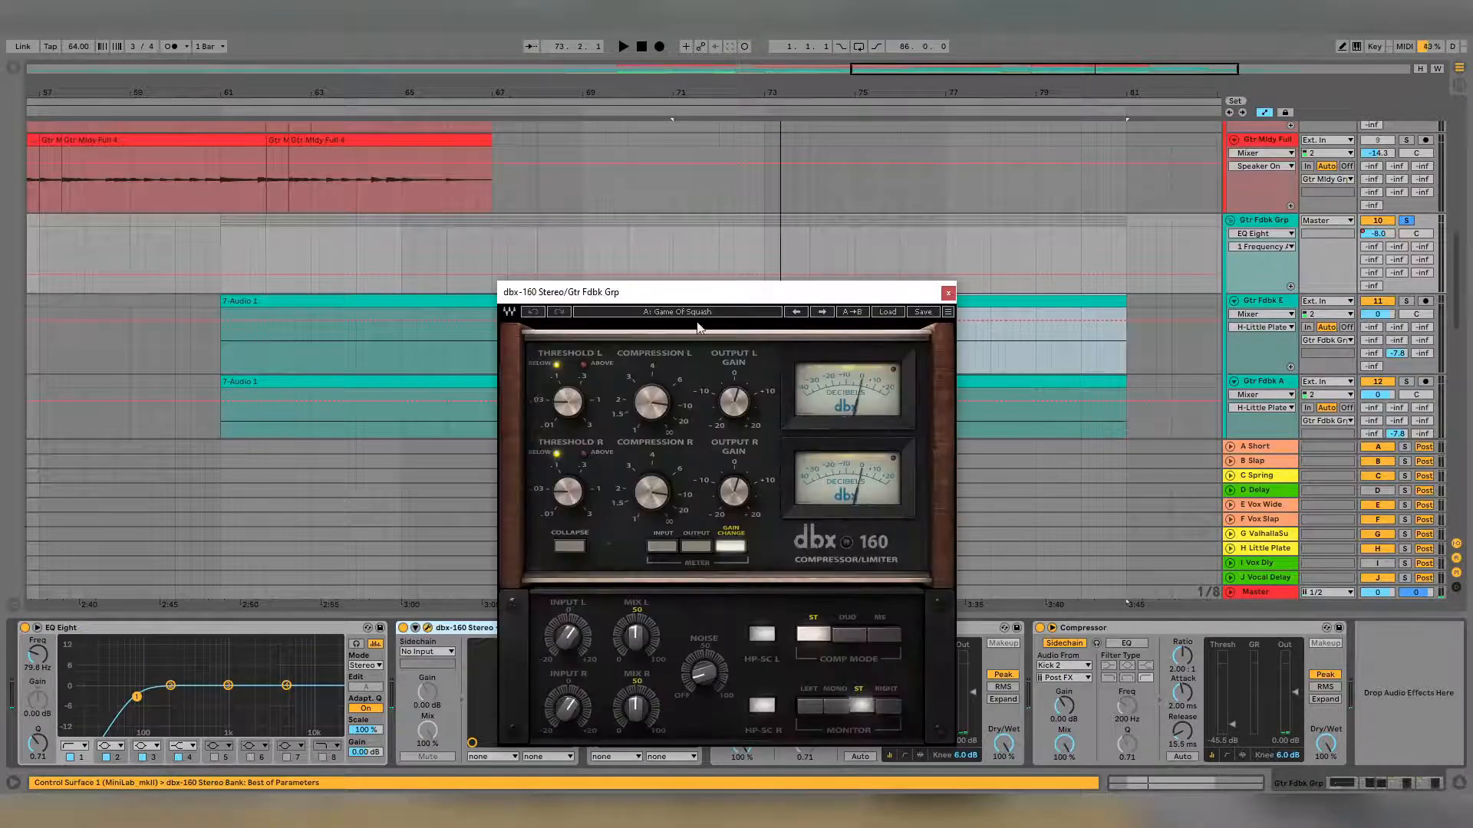
drag(697, 292, 601, 250)
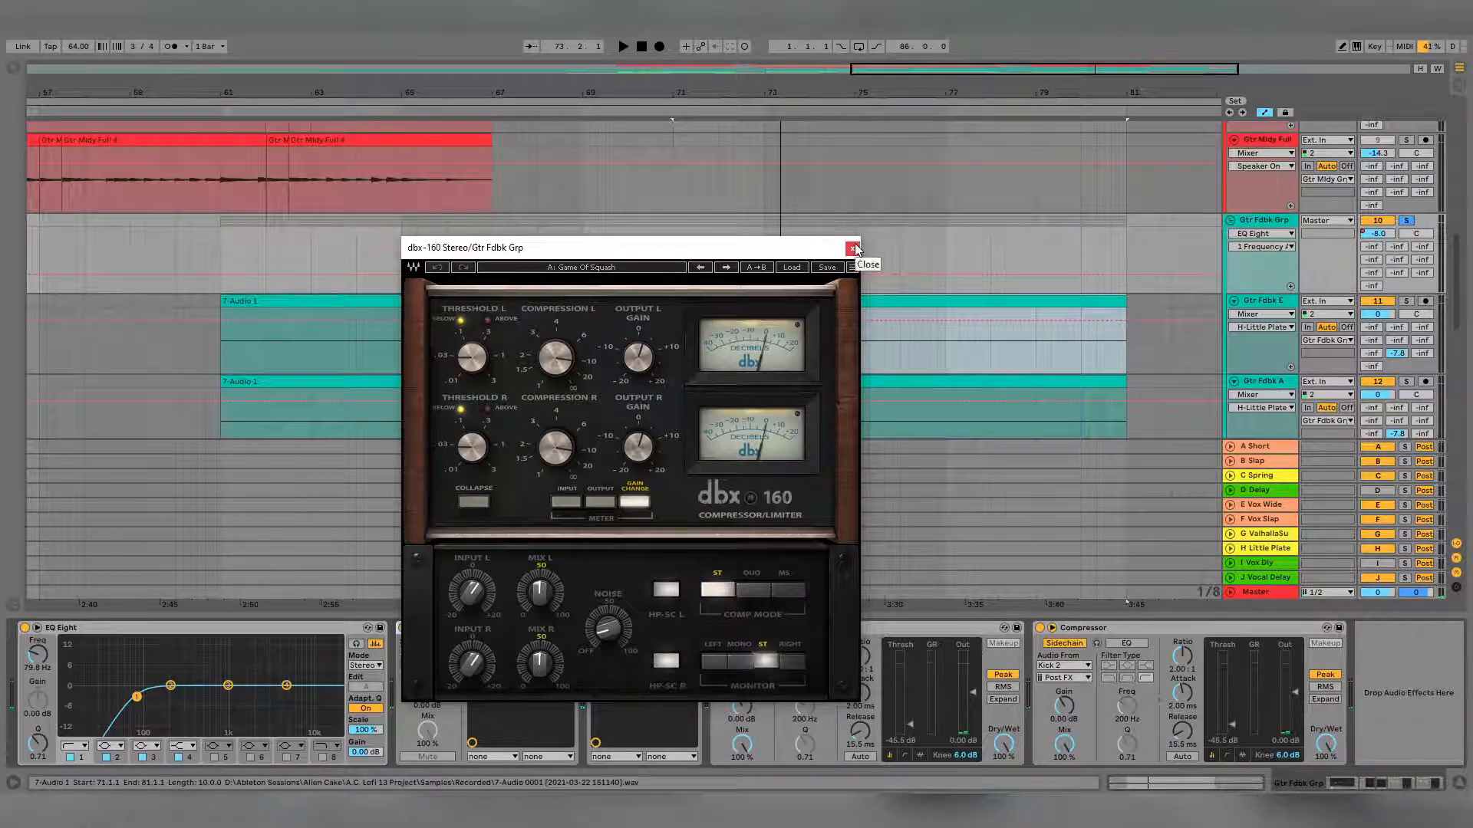
click(852, 249)
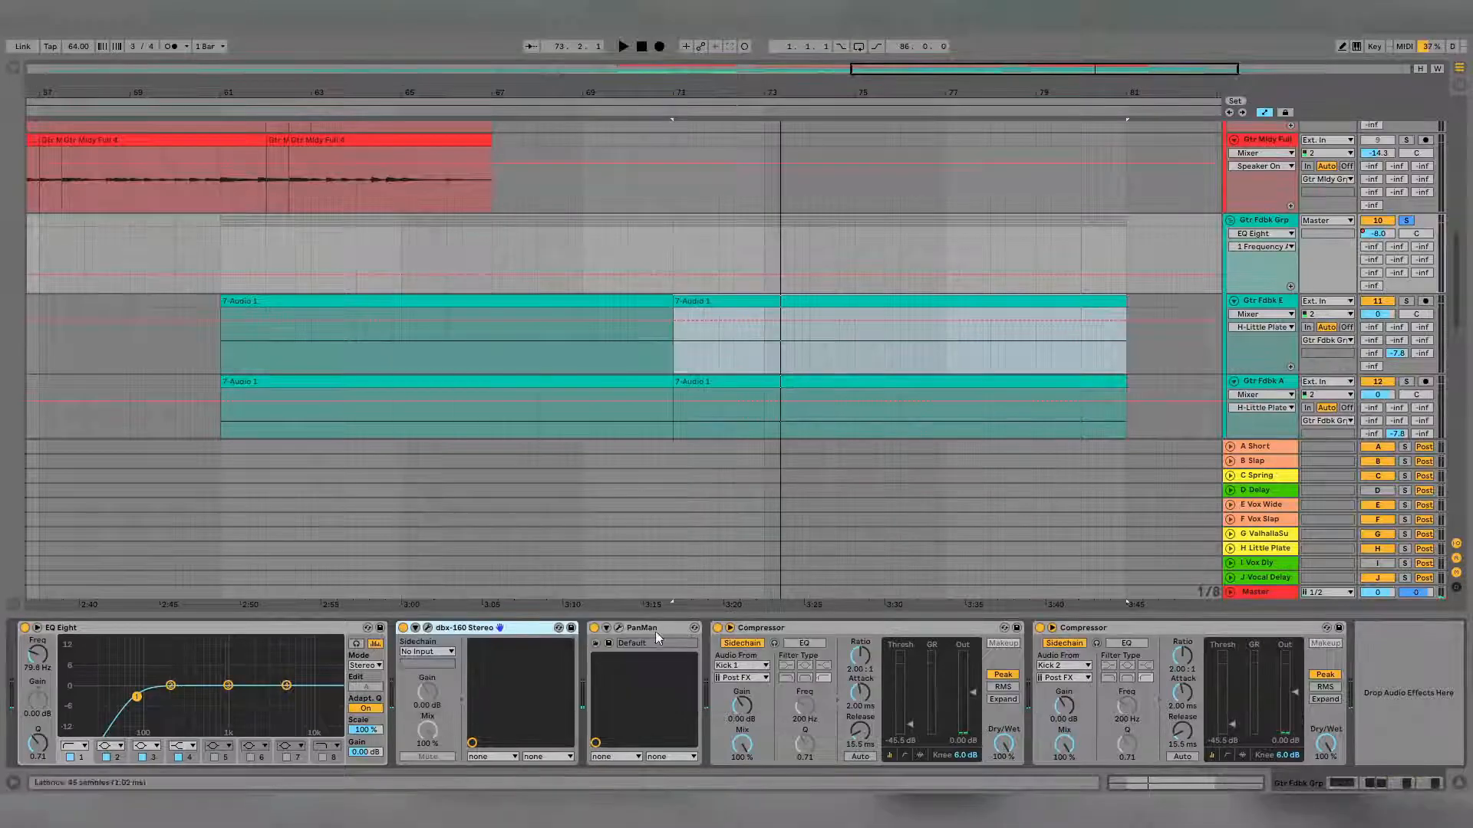
- Examine the PanMan auto-panner settings and the two kick-sidechained compressors on the Gtr Fdbk Grp
click(618, 629)
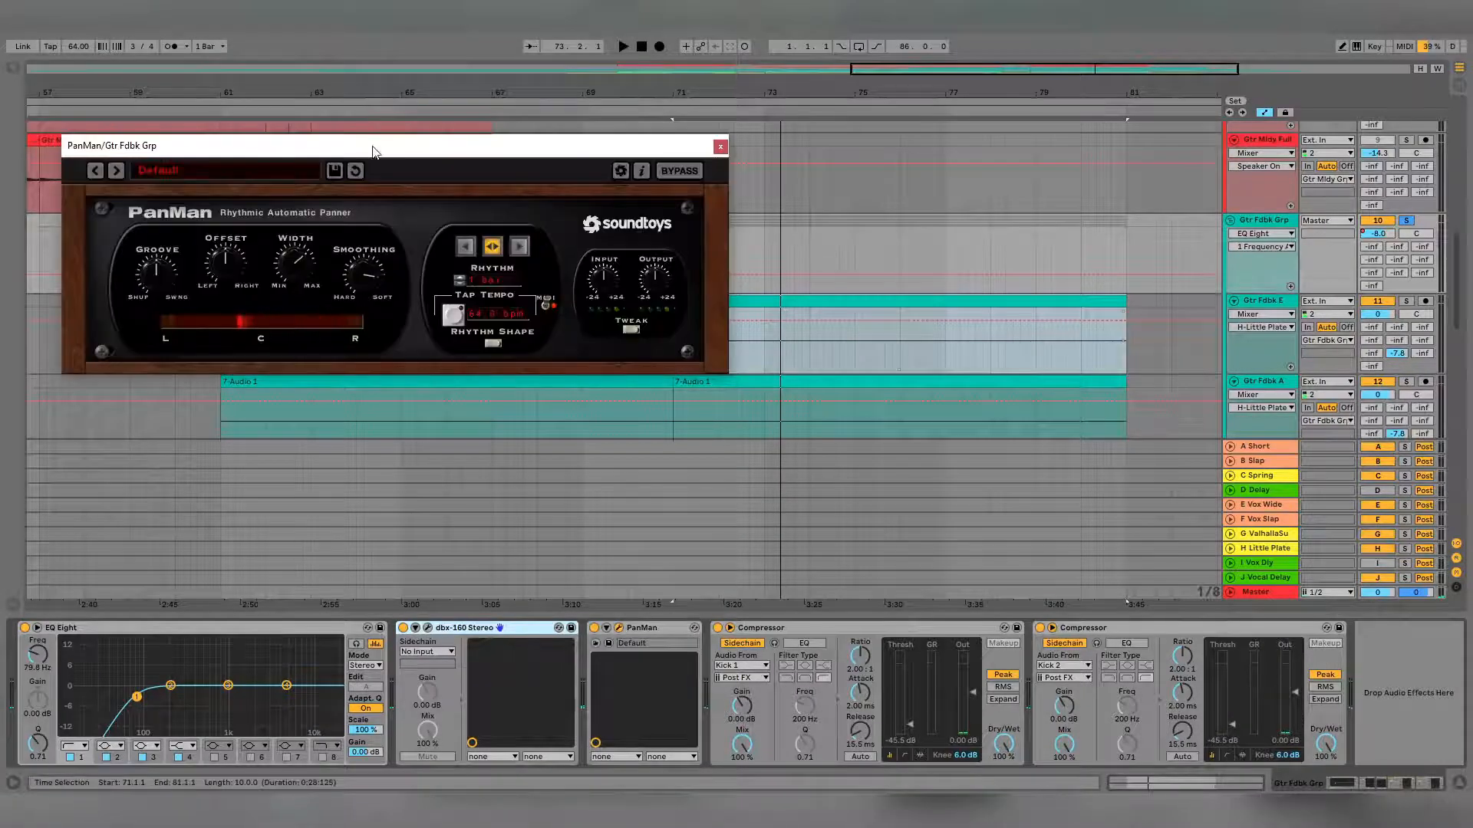
drag(372, 146, 601, 357)
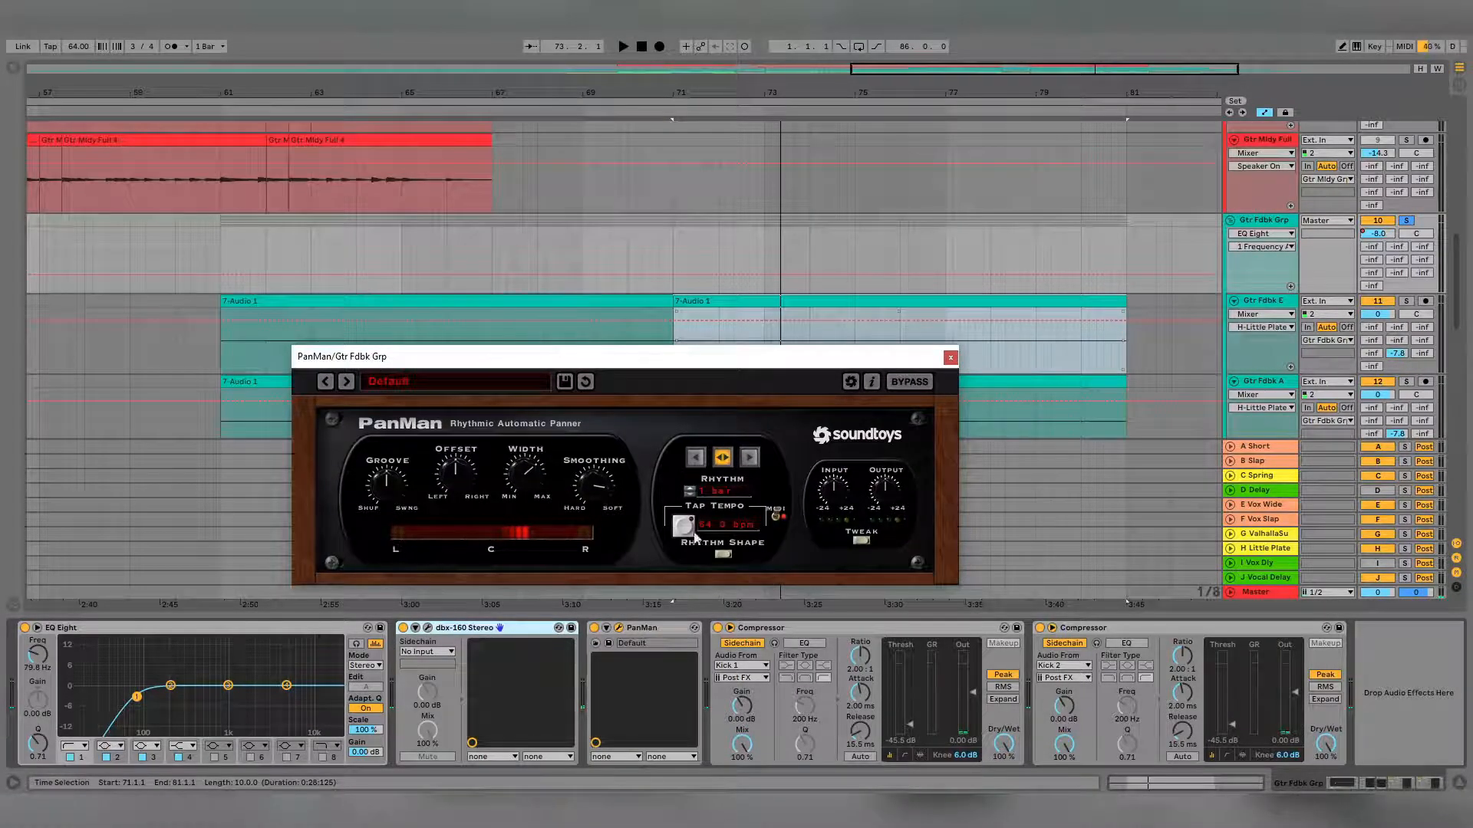
click(951, 358)
click(833, 627)
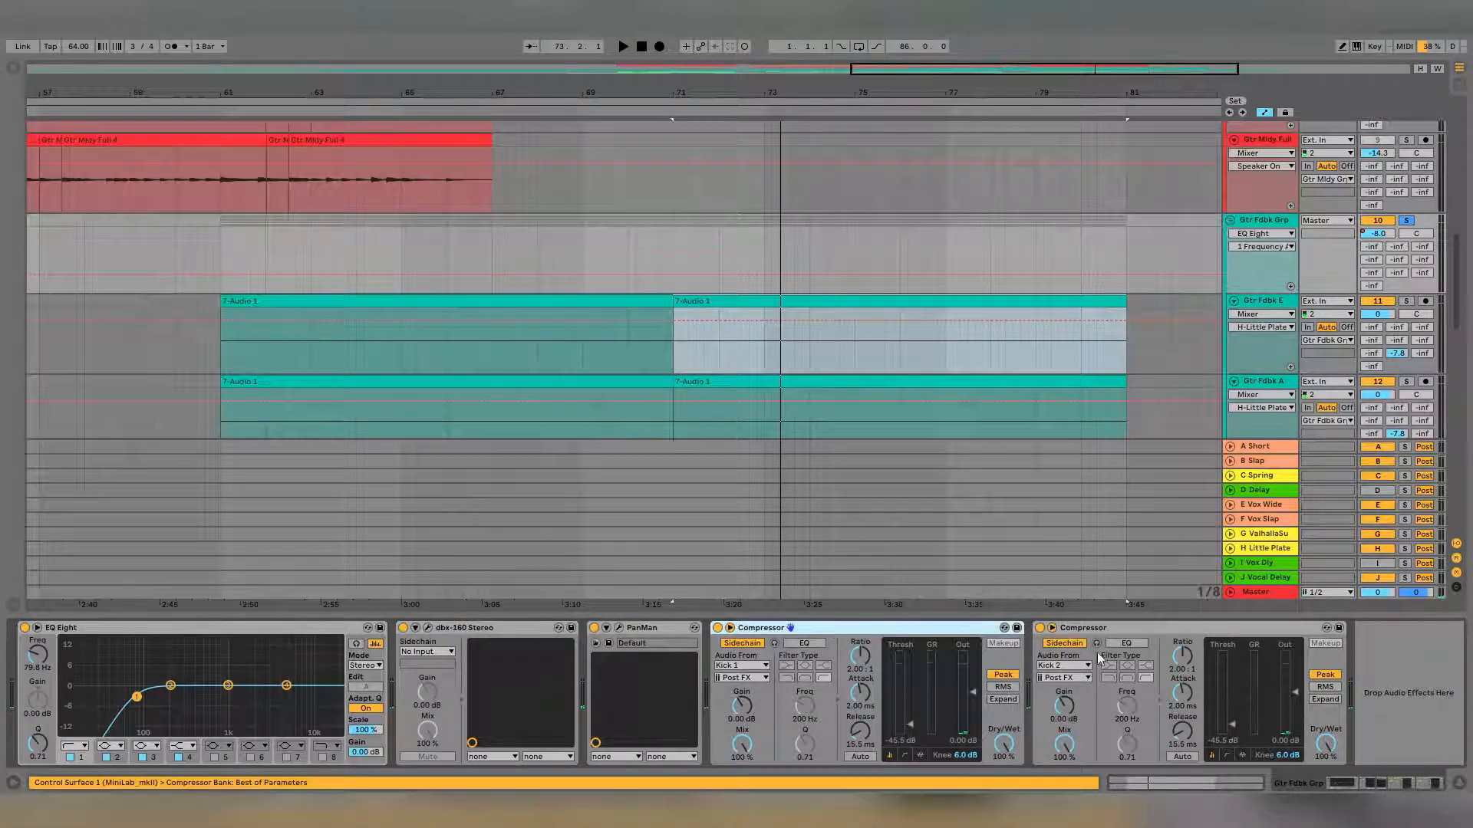
click(1116, 634)
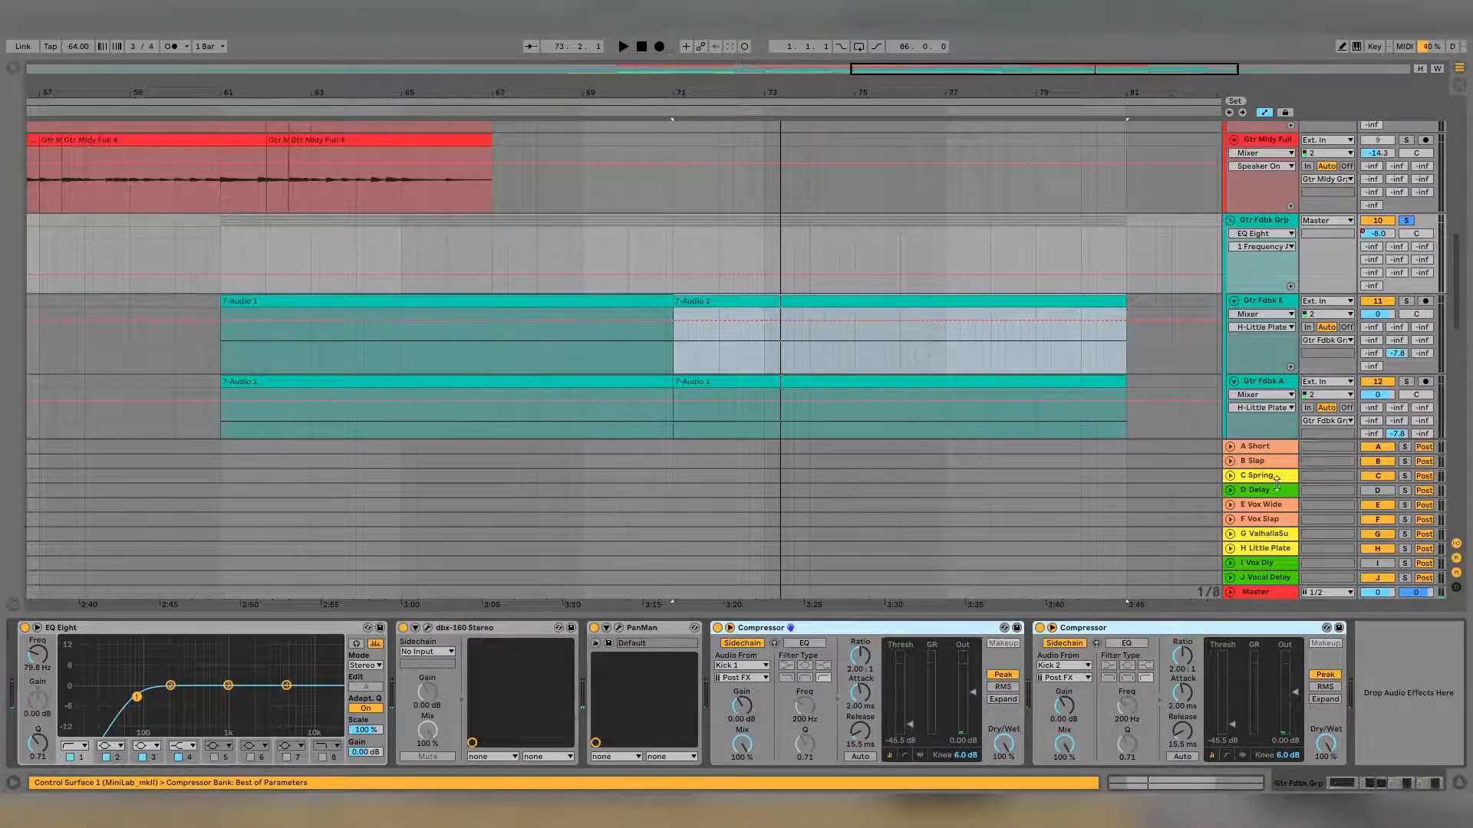
- Show the effect chains of the Gtr Fdbk E, A, B and C tracks one after another
scroll(1225, 357, down, 2)
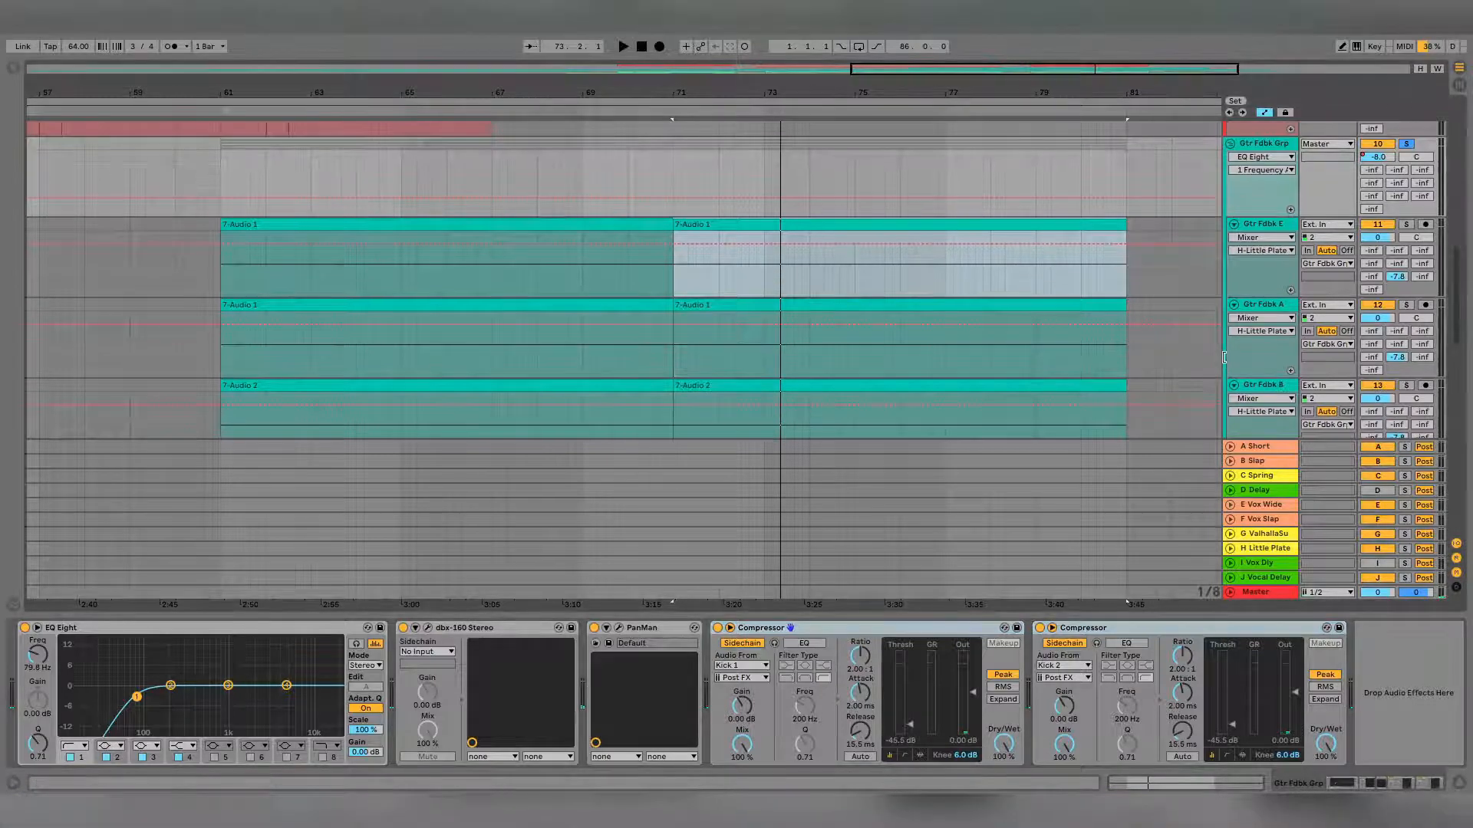
scroll(1224, 357, down, 2)
scroll(1221, 372, up, 2)
click(1261, 226)
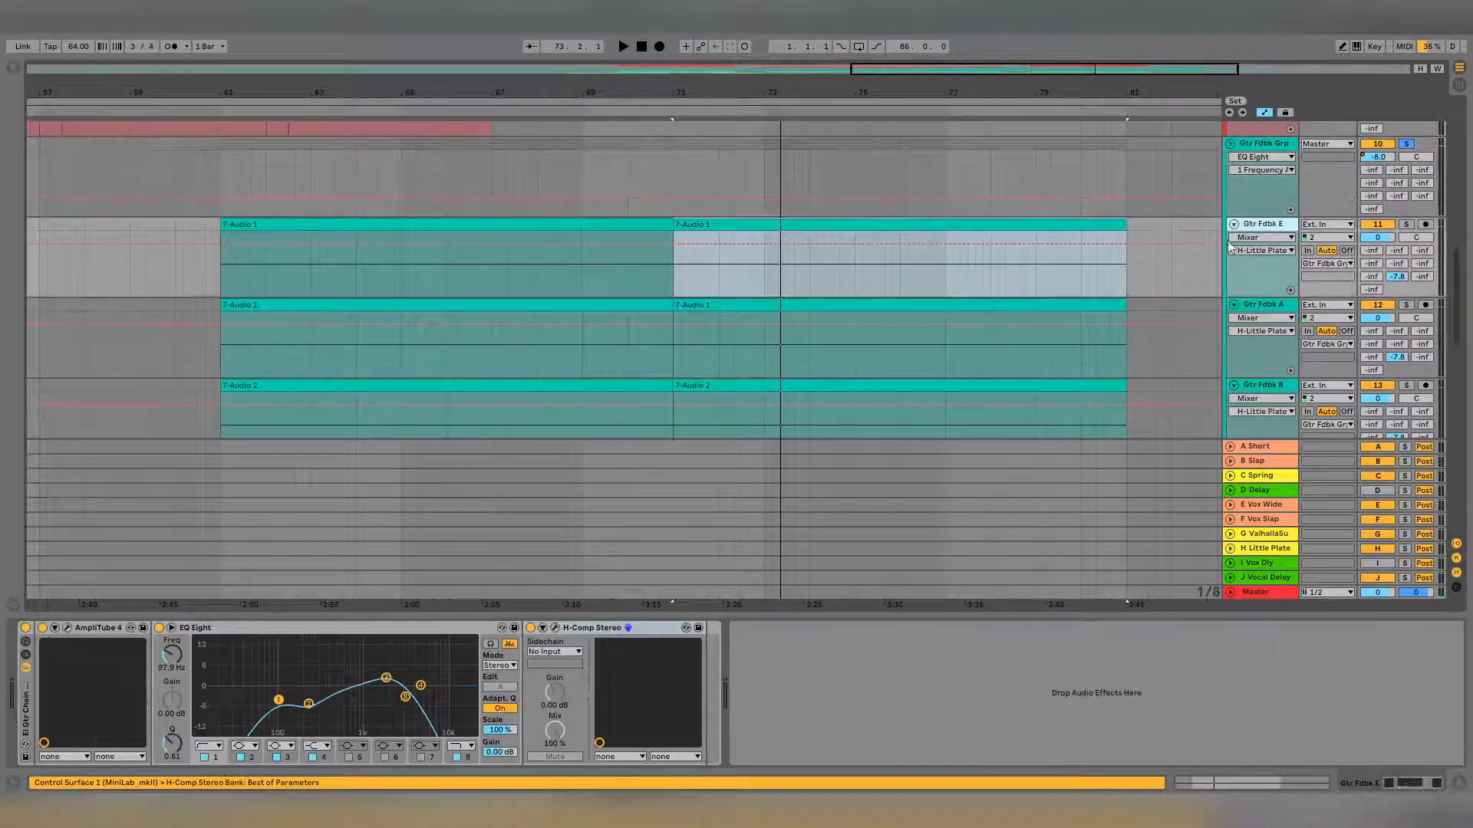
click(1277, 310)
scroll(1277, 314, down, 1)
click(1273, 327)
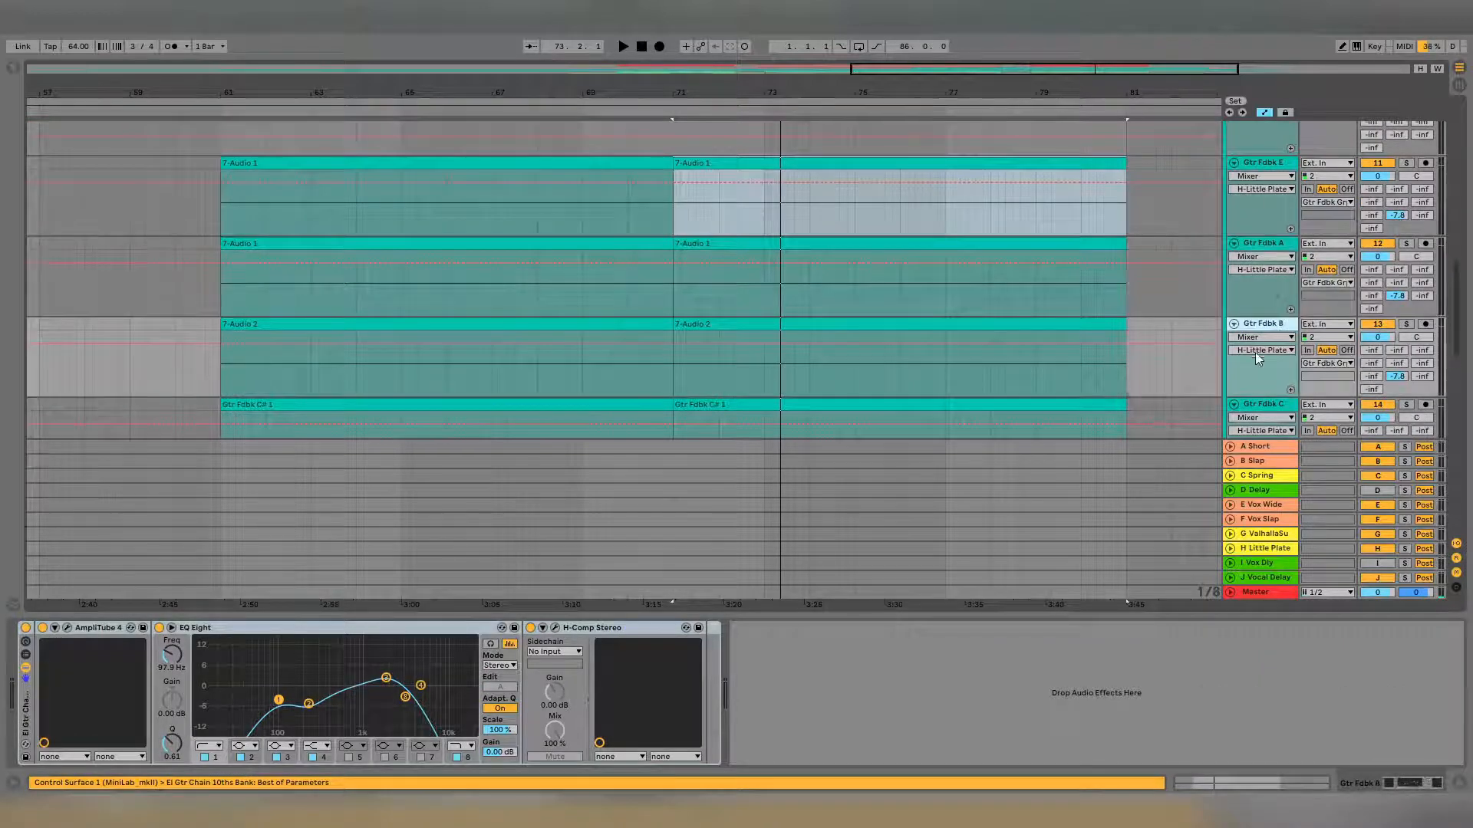
scroll(1258, 358, down, 1)
click(1273, 358)
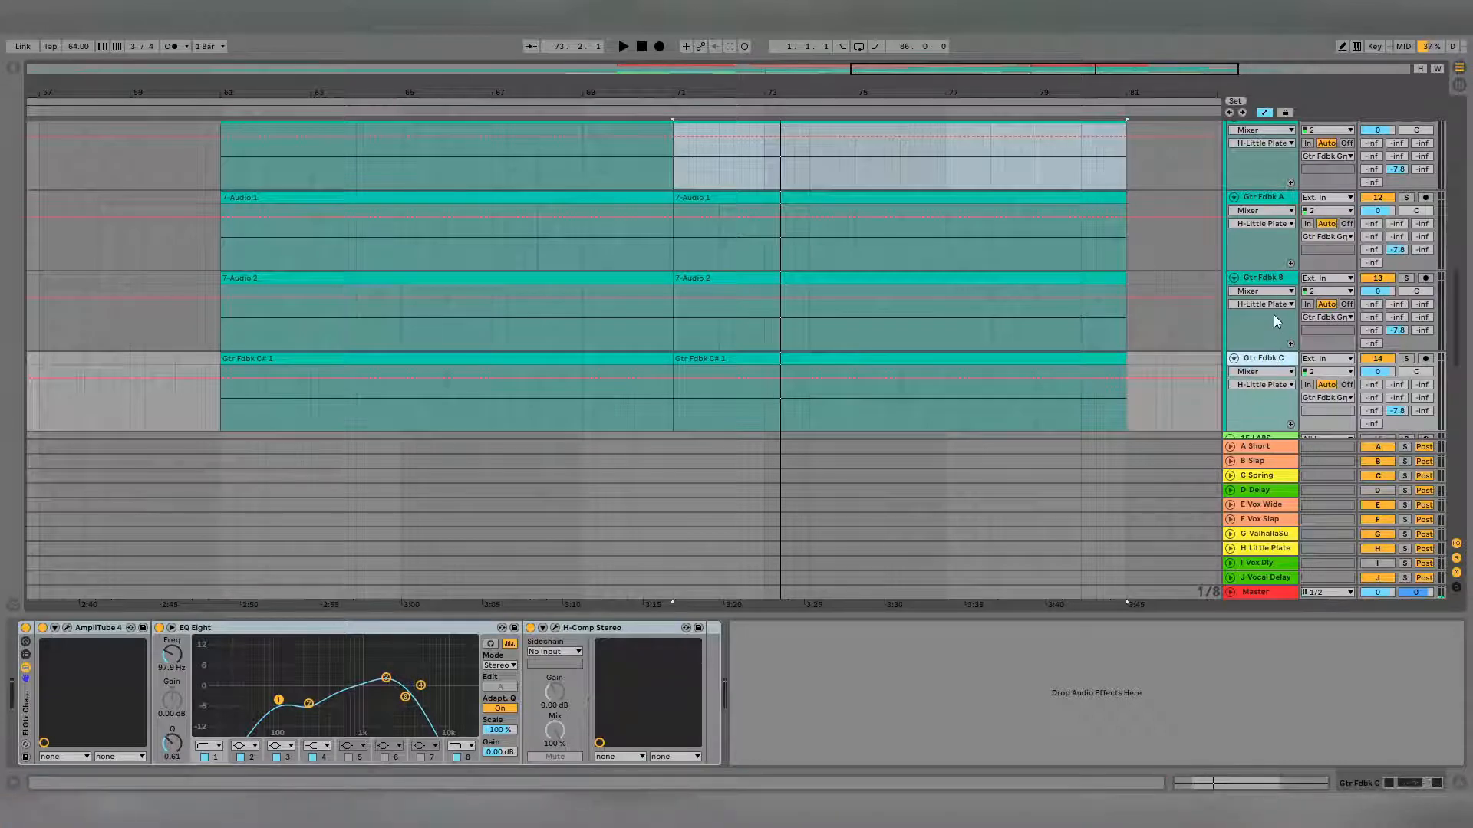
scroll(1274, 272, up, 2)
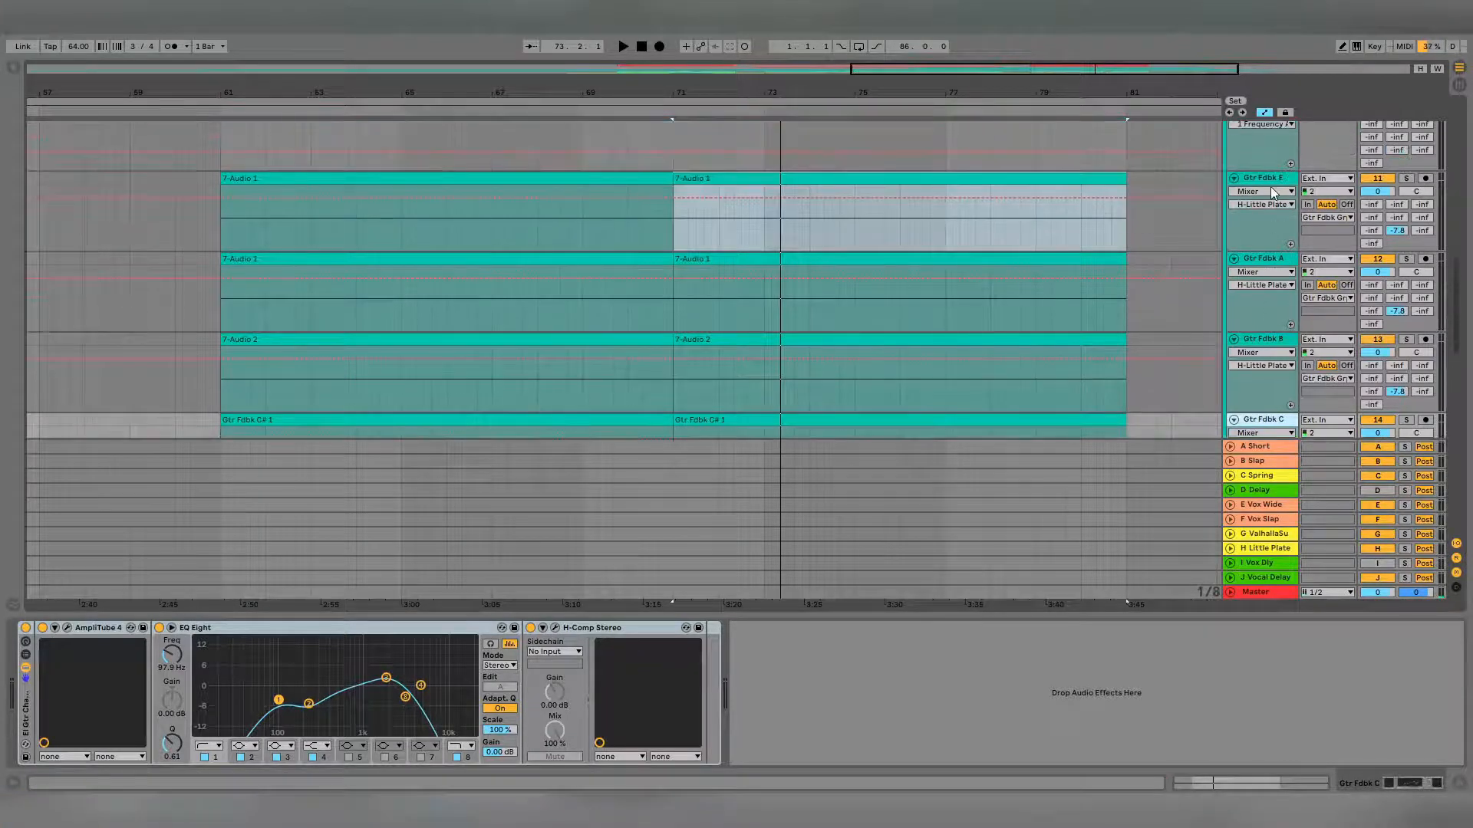
scroll(1268, 186, down, 5)
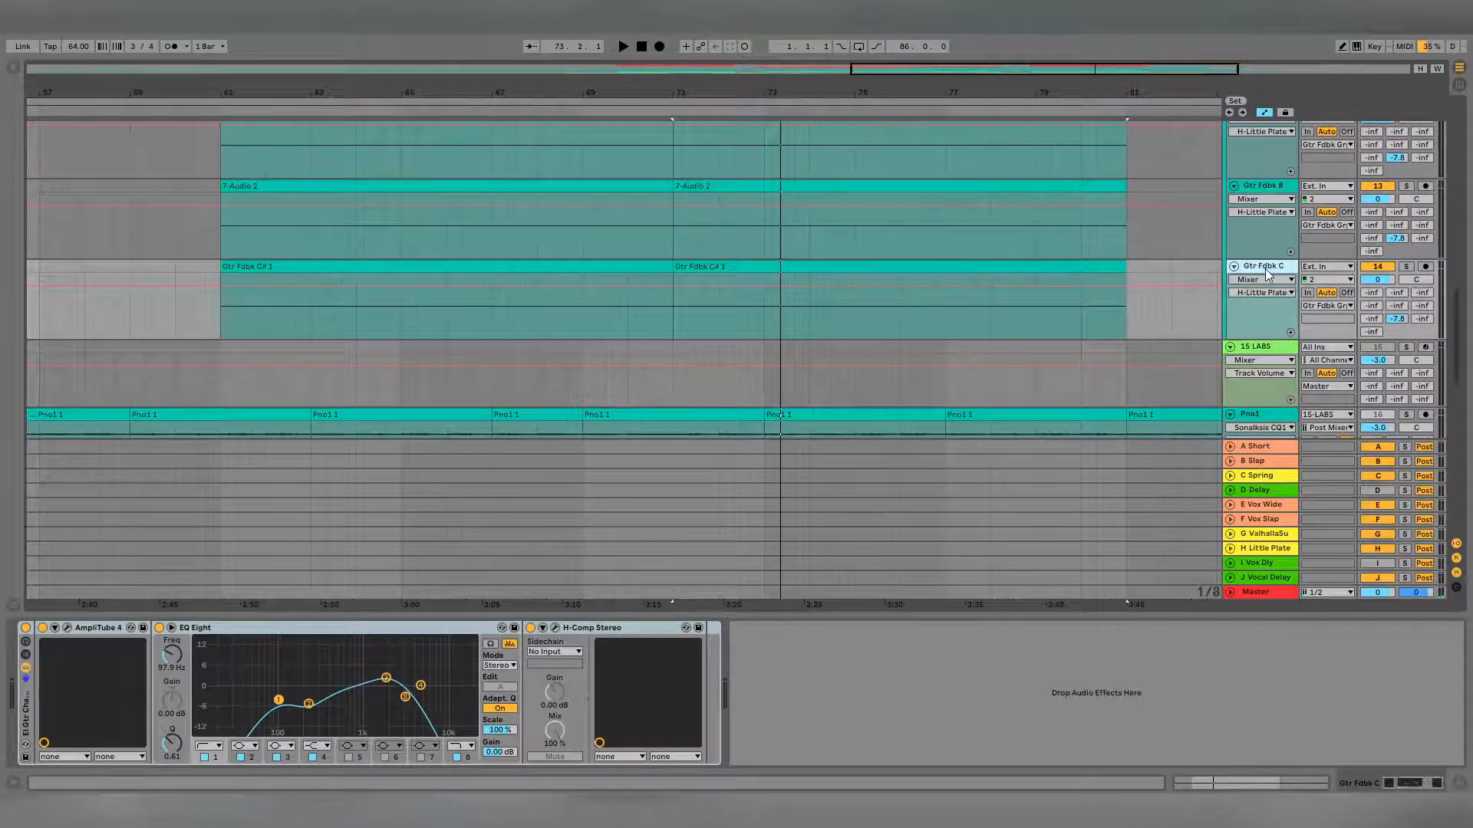
scroll(1264, 230, up, 7)
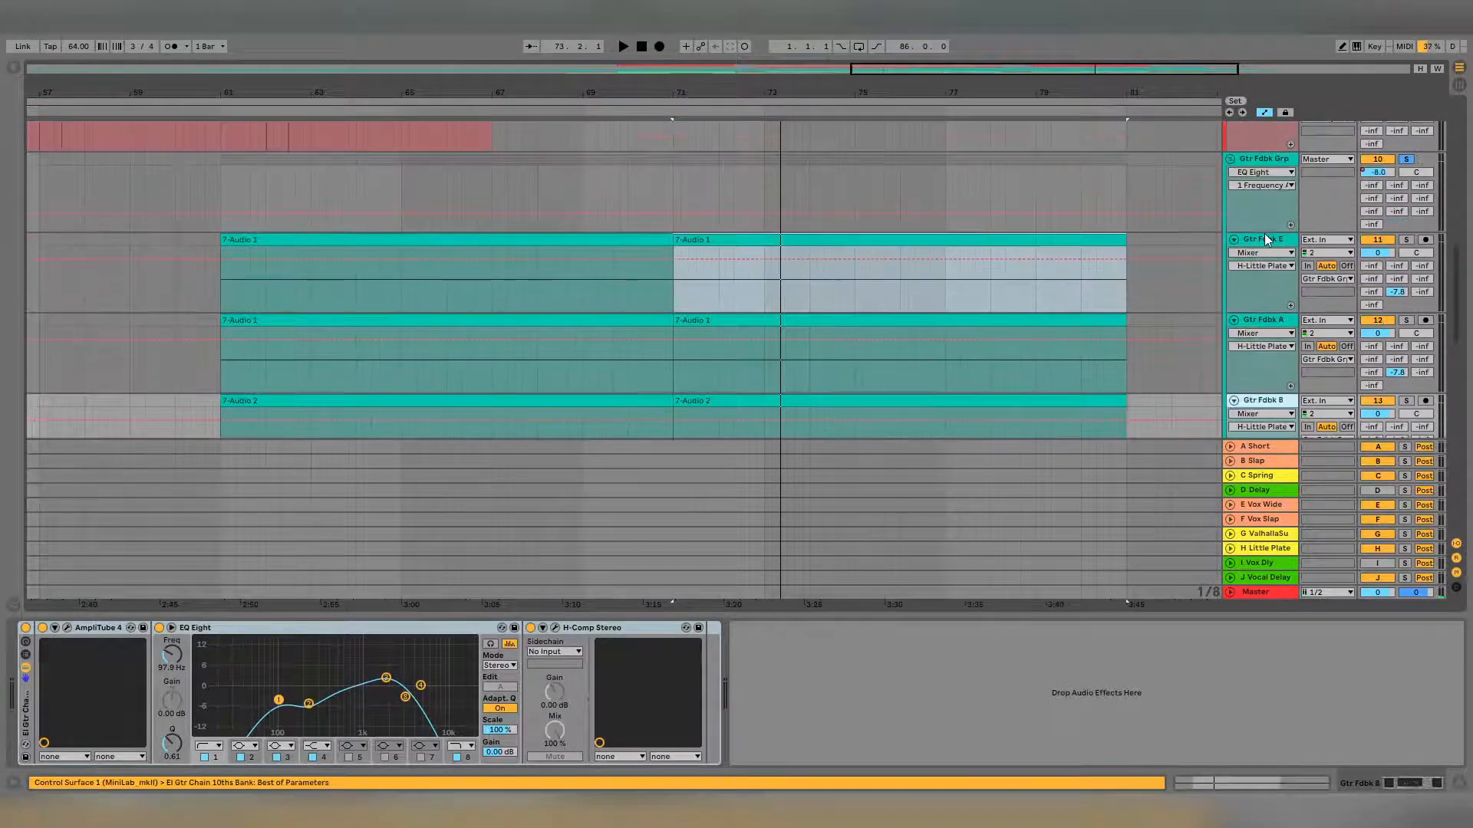
- Display the Gtr Fdbk Grp track volume automation and play the unsoloed group with the mix from the start of its fade-in, around bar 66
click(1264, 239)
scroll(1264, 230, up, 2)
click(1262, 210)
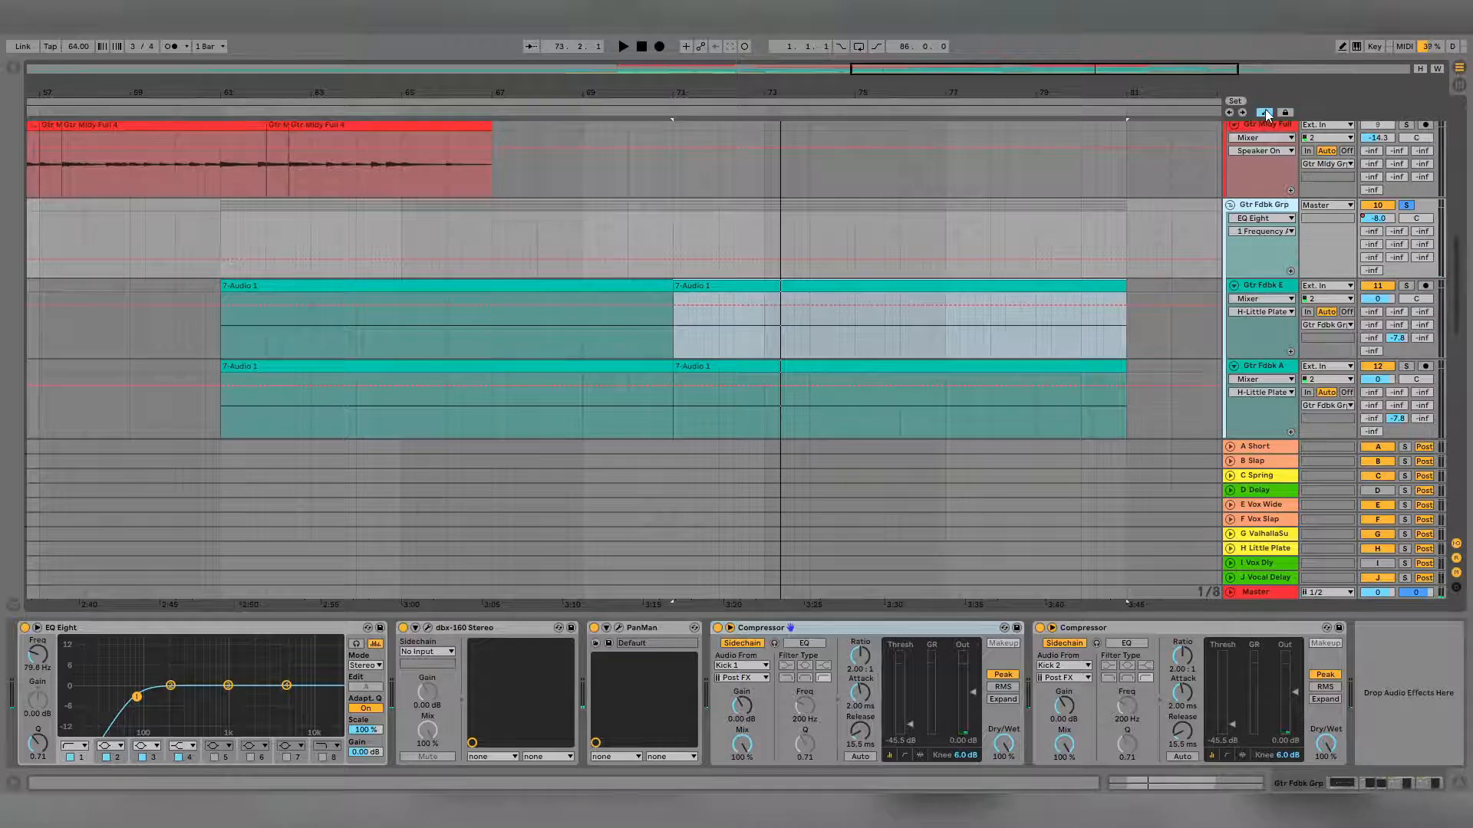
click(1382, 218)
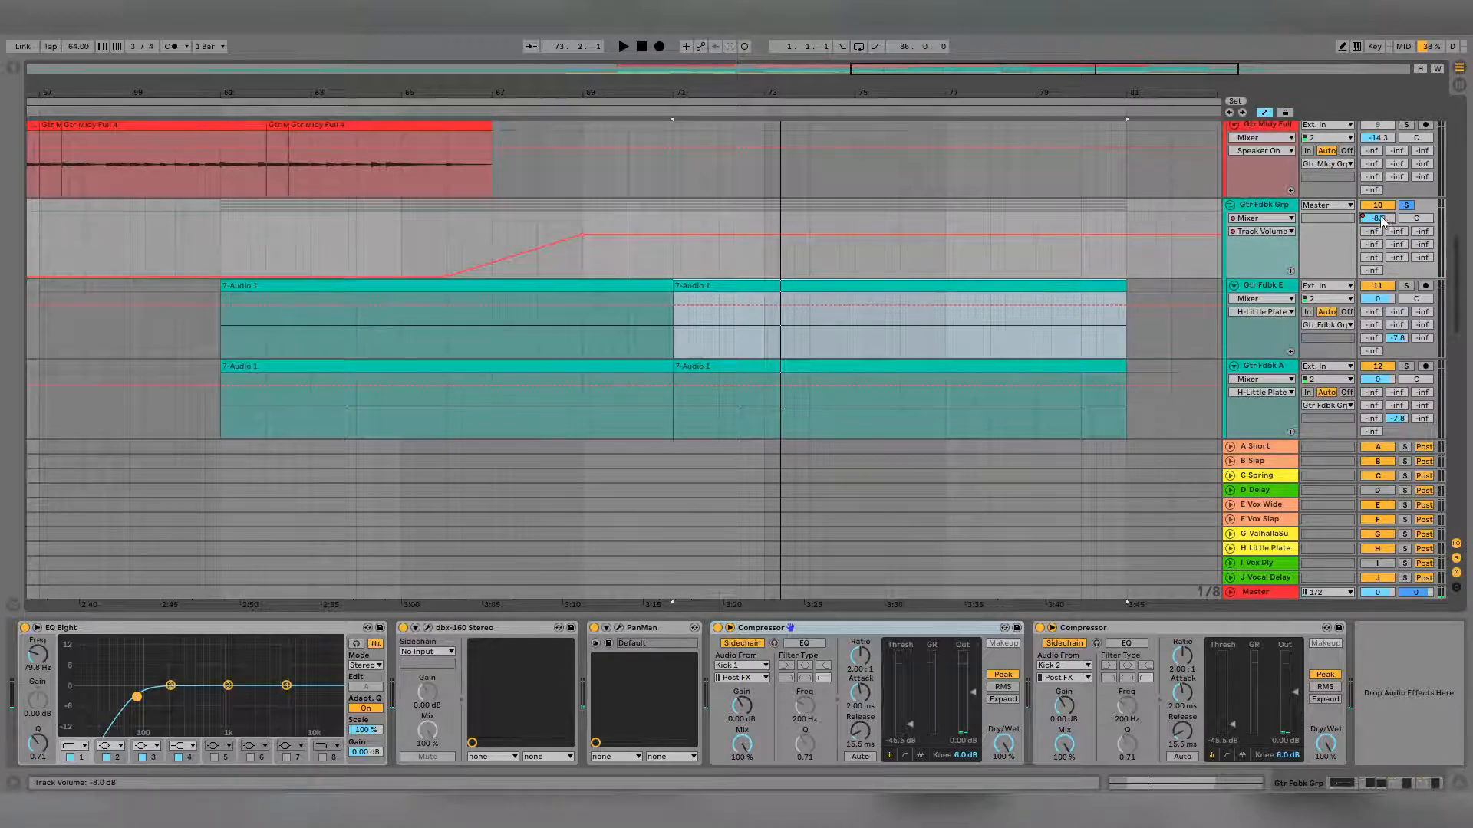
click(451, 232)
key(space)
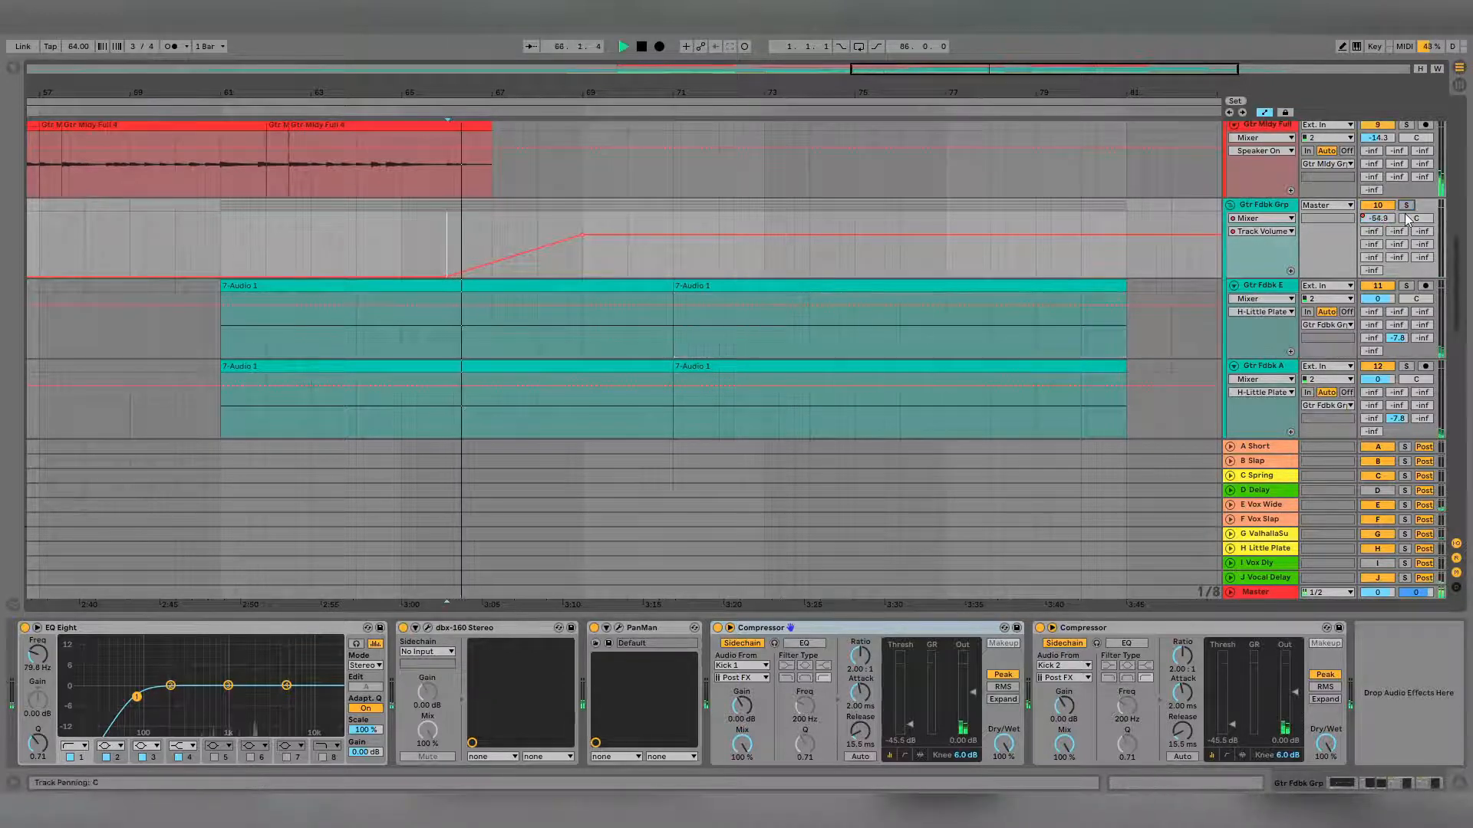